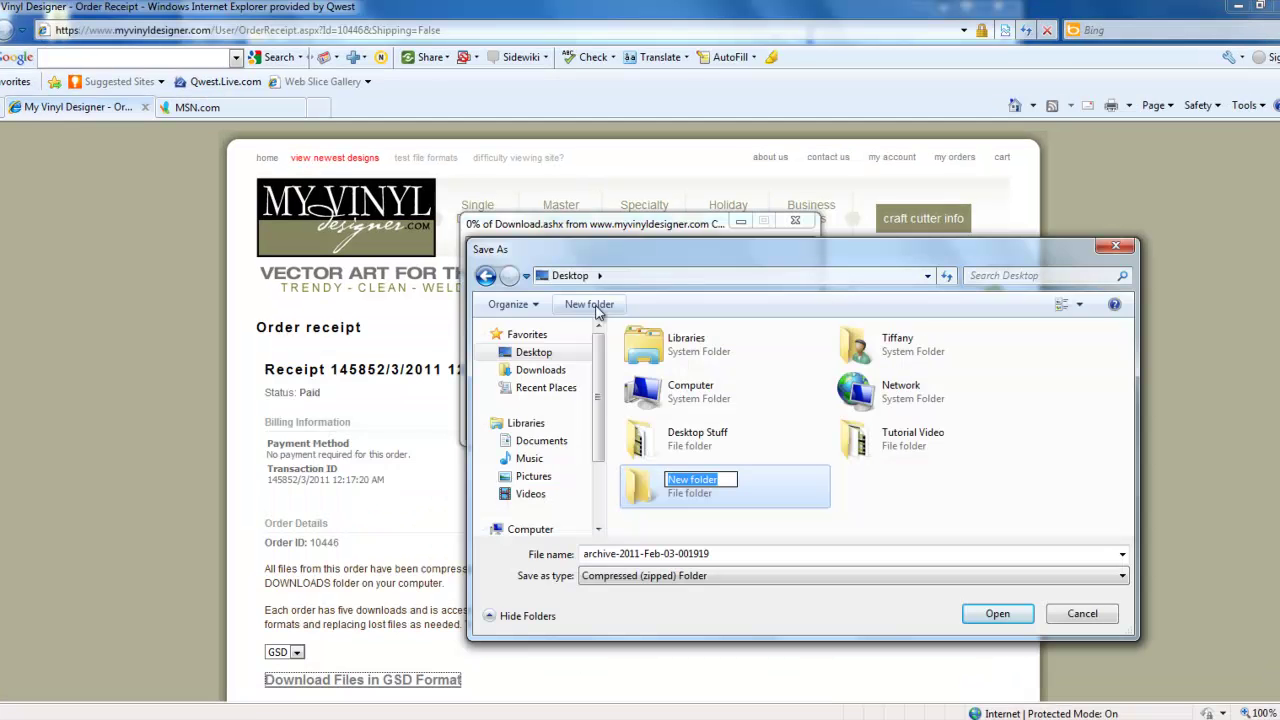
# - Name the new desktop folder for the download "My Vinyl Designs"
pyautogui.write('My Vinyl ')
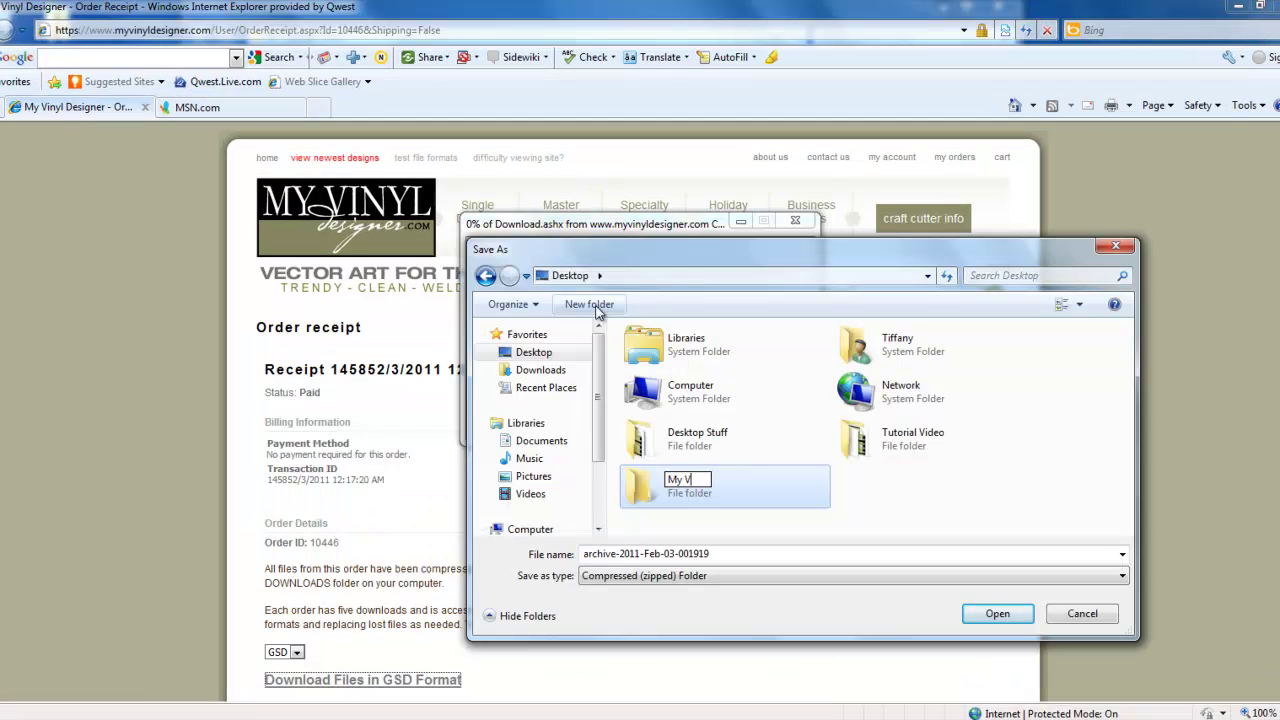
pyautogui.write('Designs')
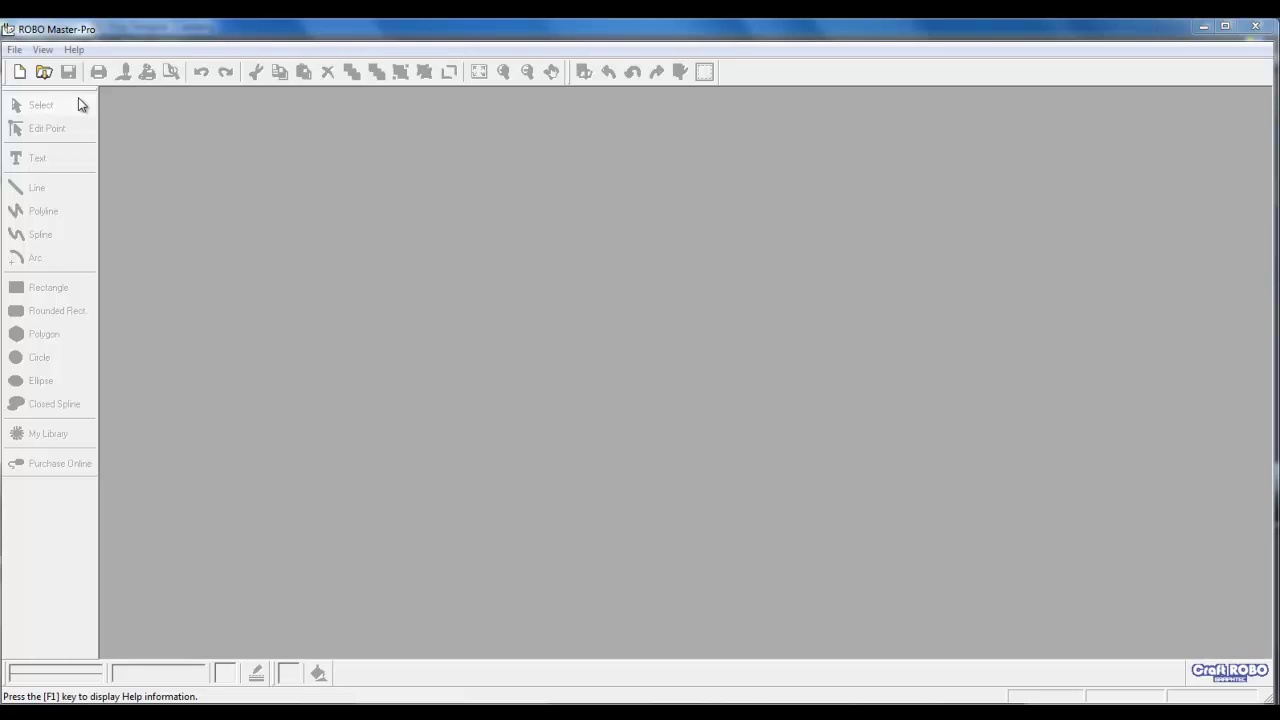
# - In ROBO Master-Pro, start opening a file and browse to the 2_ALPHABET_GSD folder within Desktop > My Vinyl Designs > files
pyautogui.click(44, 72)
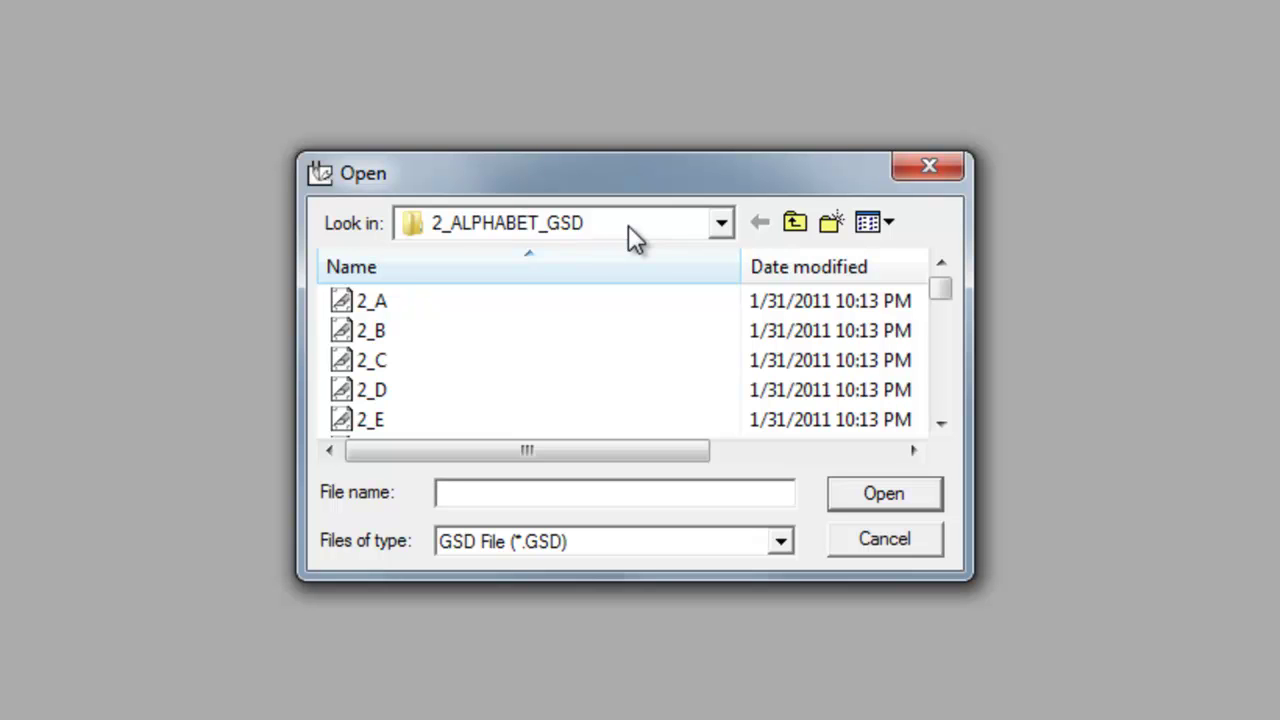
pyautogui.click(628, 225)
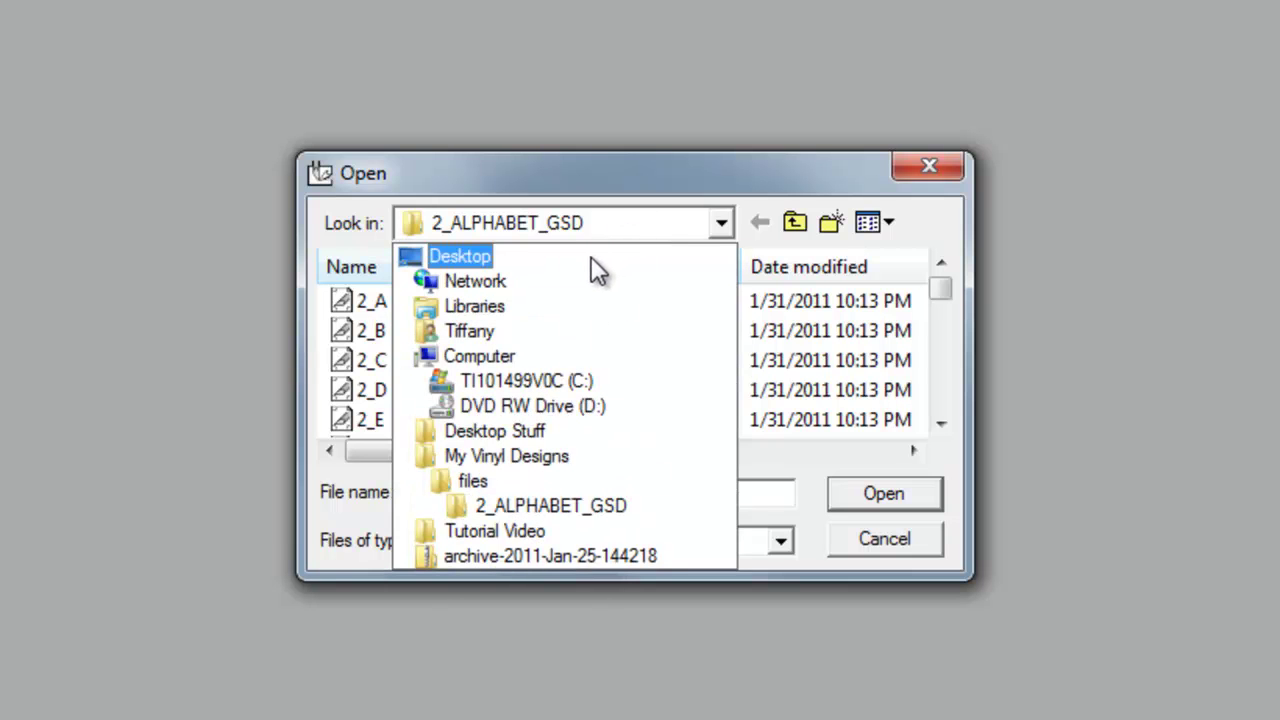
pyautogui.click(591, 258)
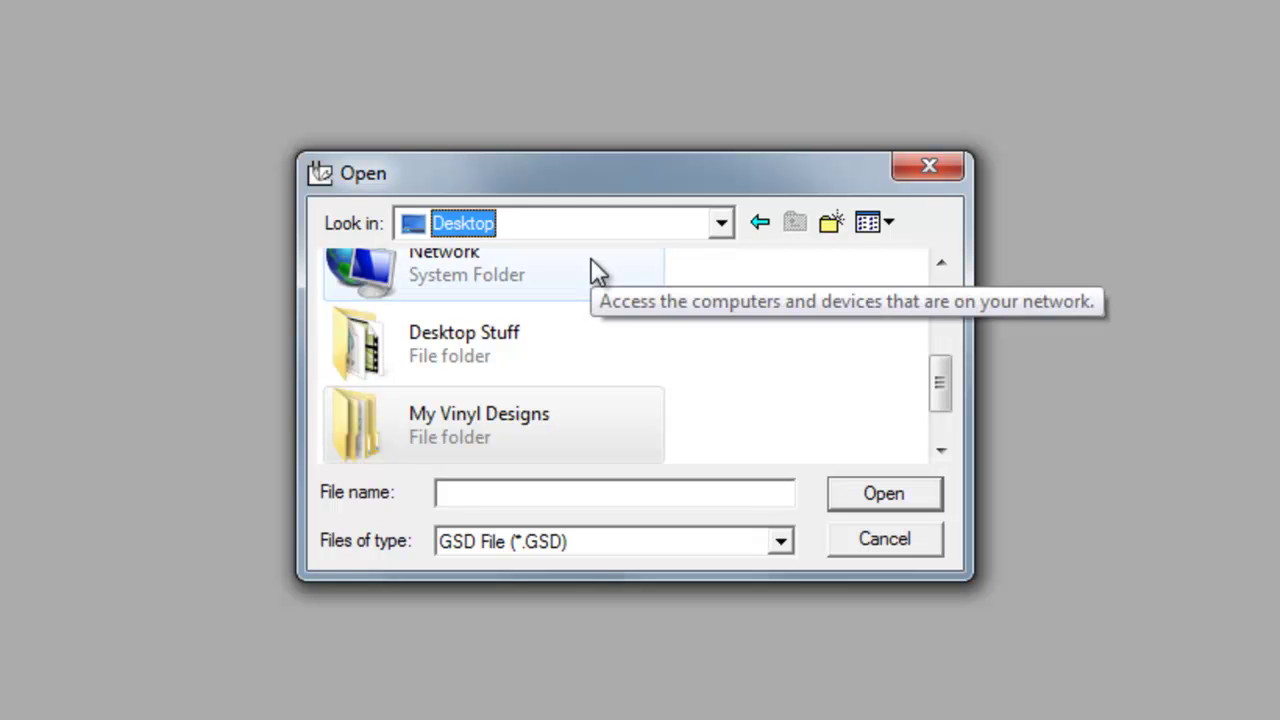
pyautogui.doubleClick(600, 405)
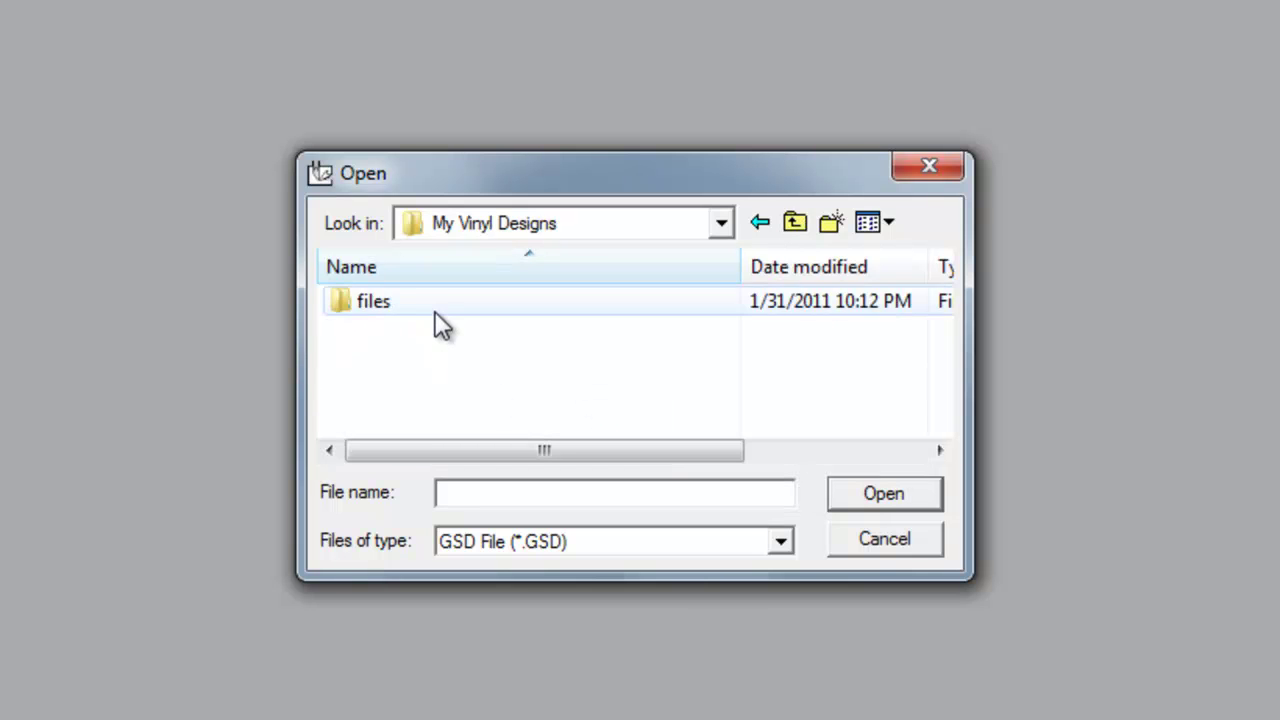
pyautogui.doubleClick(435, 311)
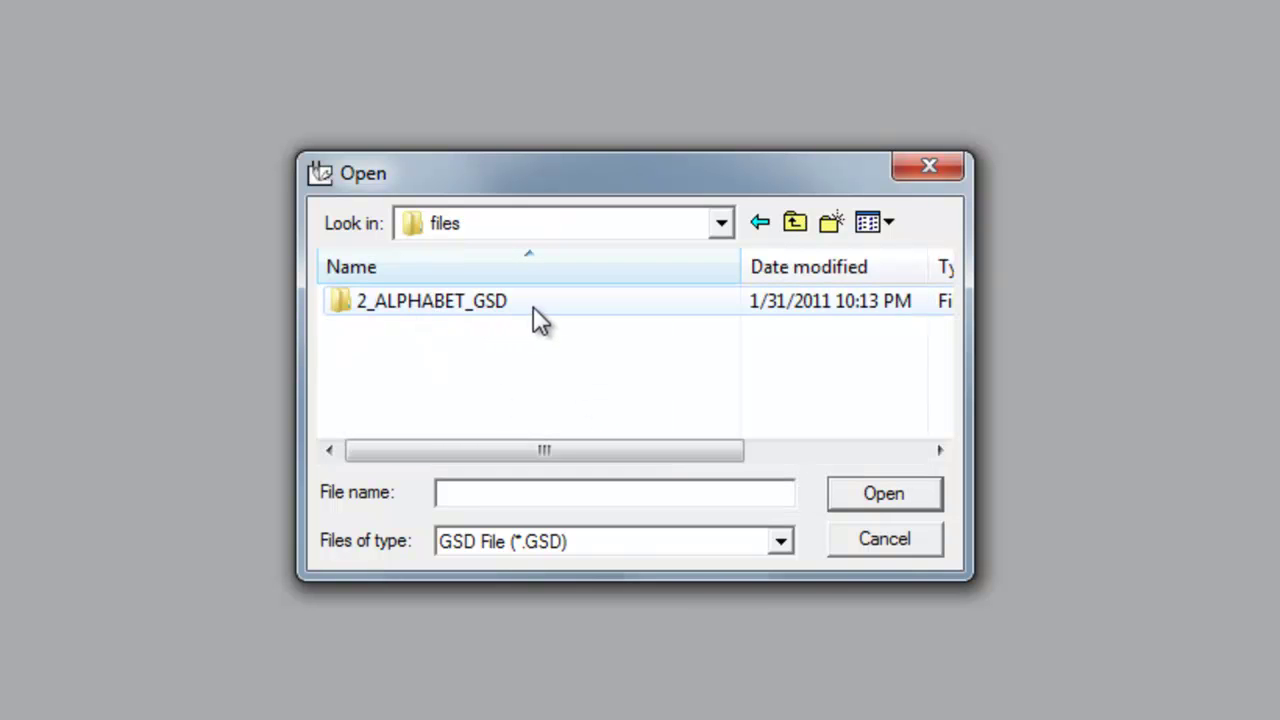
pyautogui.doubleClick(533, 306)
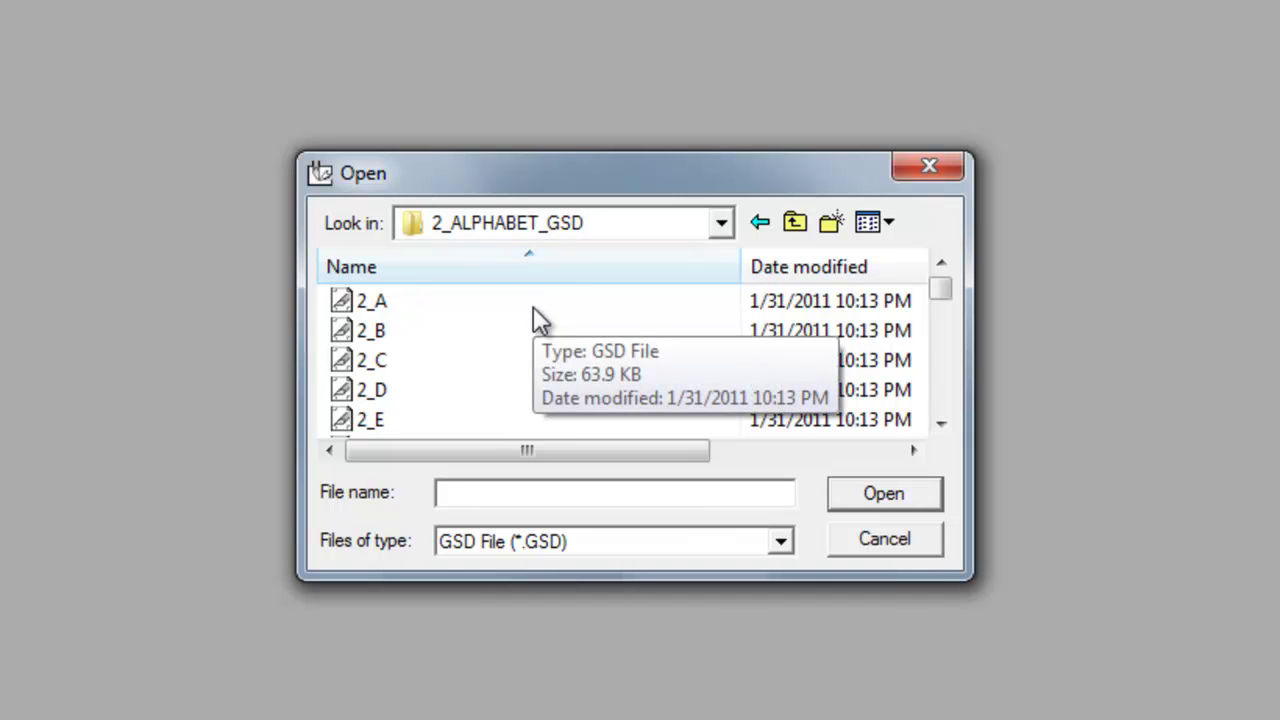
# - Find the GSD design file 2_H in the alphabet folder and open it
pyautogui.click(943, 427)
pyautogui.click(943, 427)
pyautogui.click(943, 427)
pyautogui.click(943, 427)
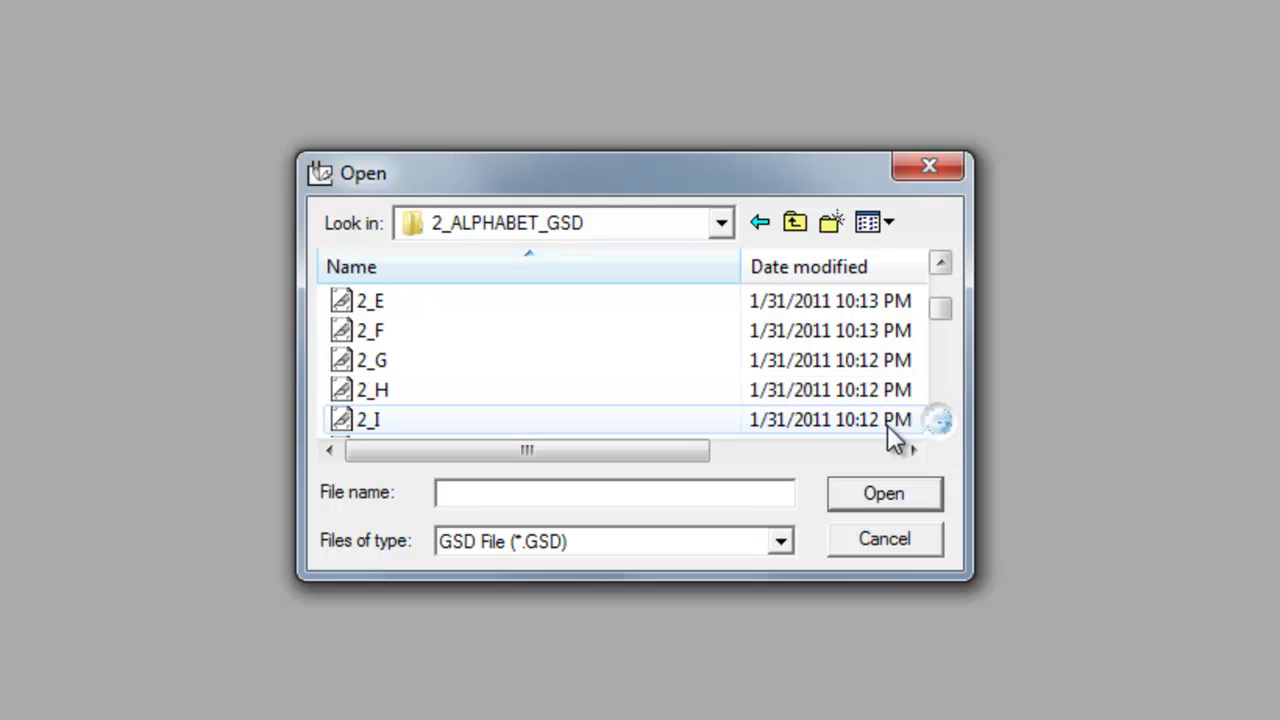
pyautogui.doubleClick(681, 392)
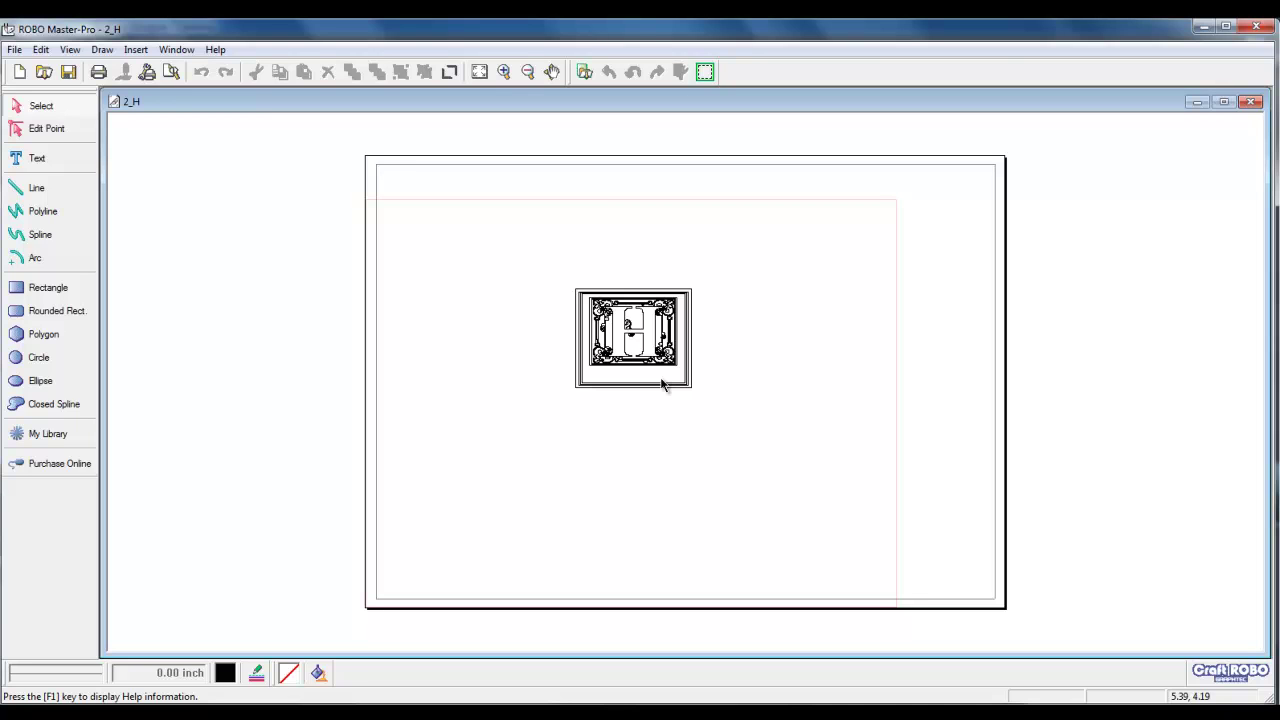
# - Select the whole H design and stretch it by hand to about 2.29 by 1.94 inches
pyautogui.moveTo(661, 385); pyautogui.dragTo(669, 391)
pyautogui.click(557, 268)
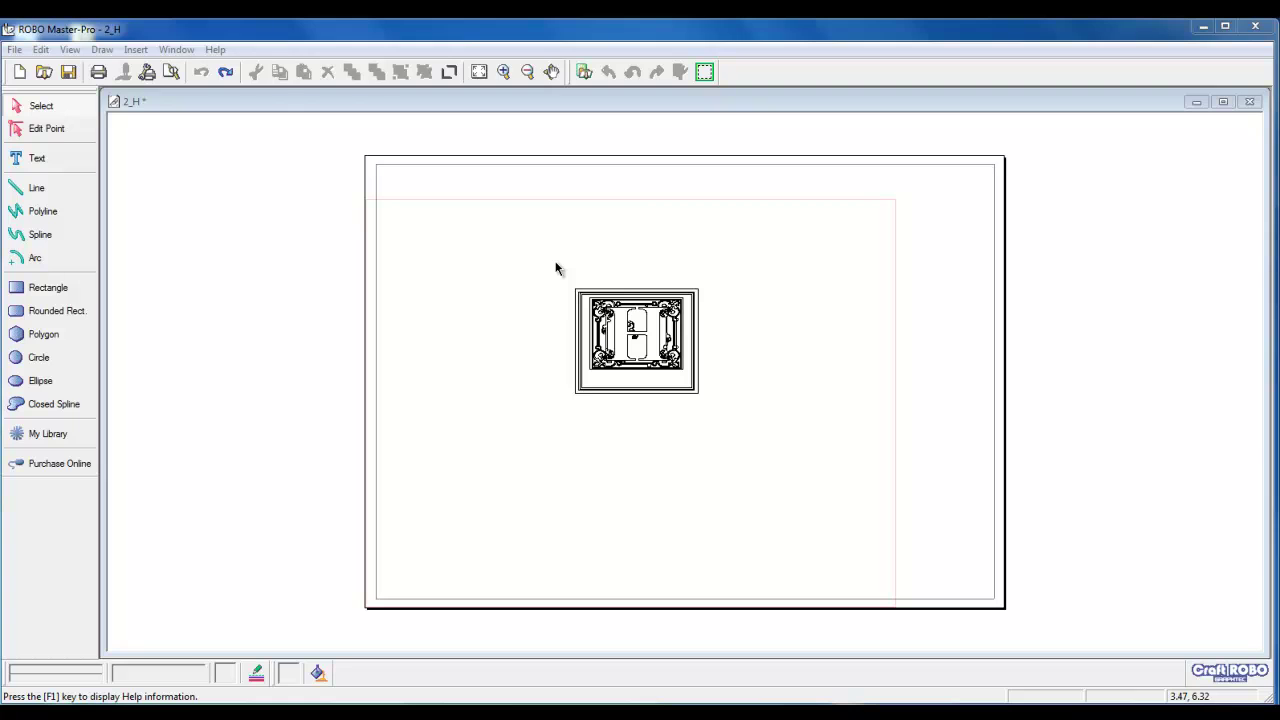
pyautogui.moveTo(555, 264); pyautogui.dragTo(722, 425)
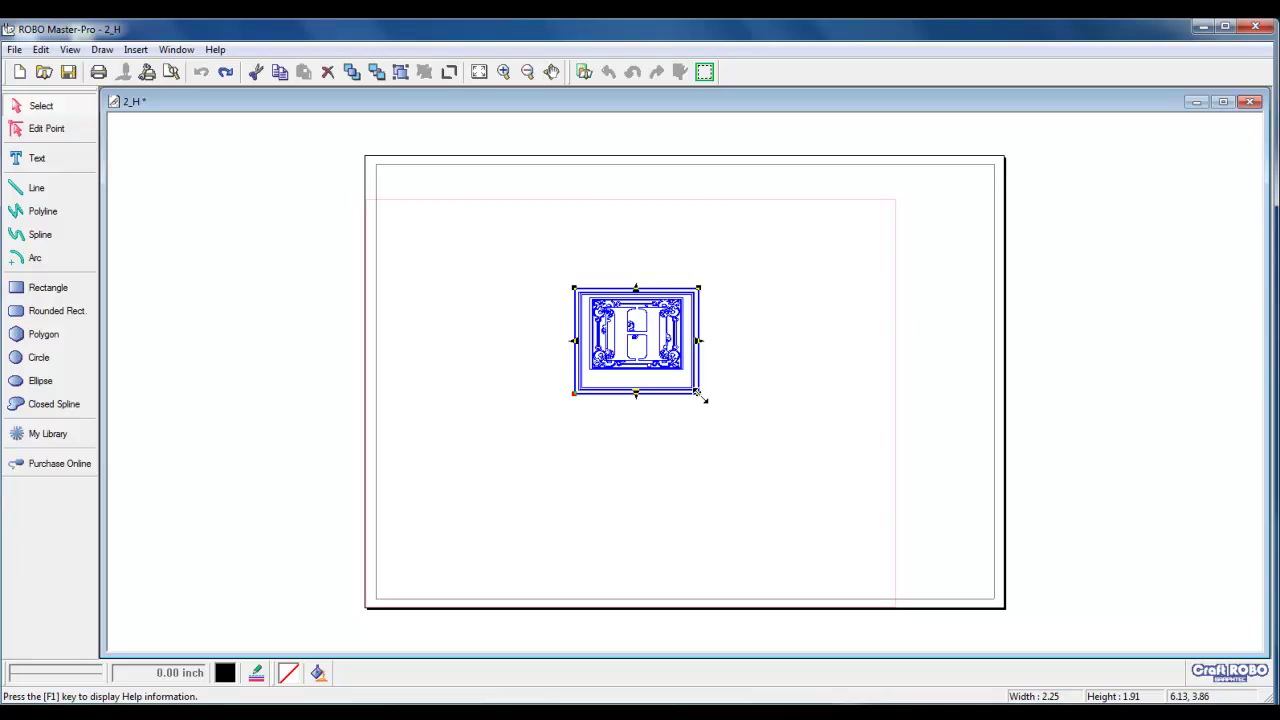
pyautogui.moveTo(700, 395)
pyautogui.mouseDown()
pyautogui.moveTo(774, 429)
pyautogui.moveTo(715, 393)
pyautogui.mouseUp()
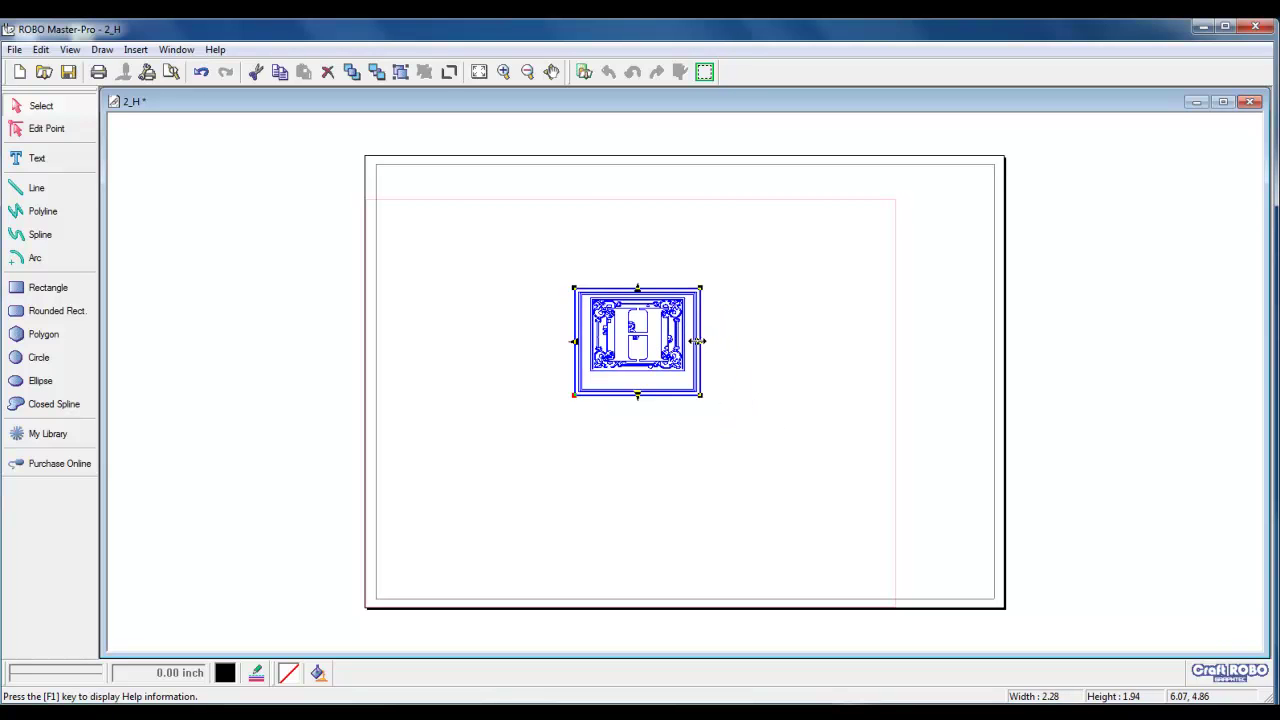
pyautogui.moveTo(697, 341)
pyautogui.mouseDown()
pyautogui.moveTo(777, 343)
pyautogui.moveTo(703, 346)
pyautogui.mouseUp()
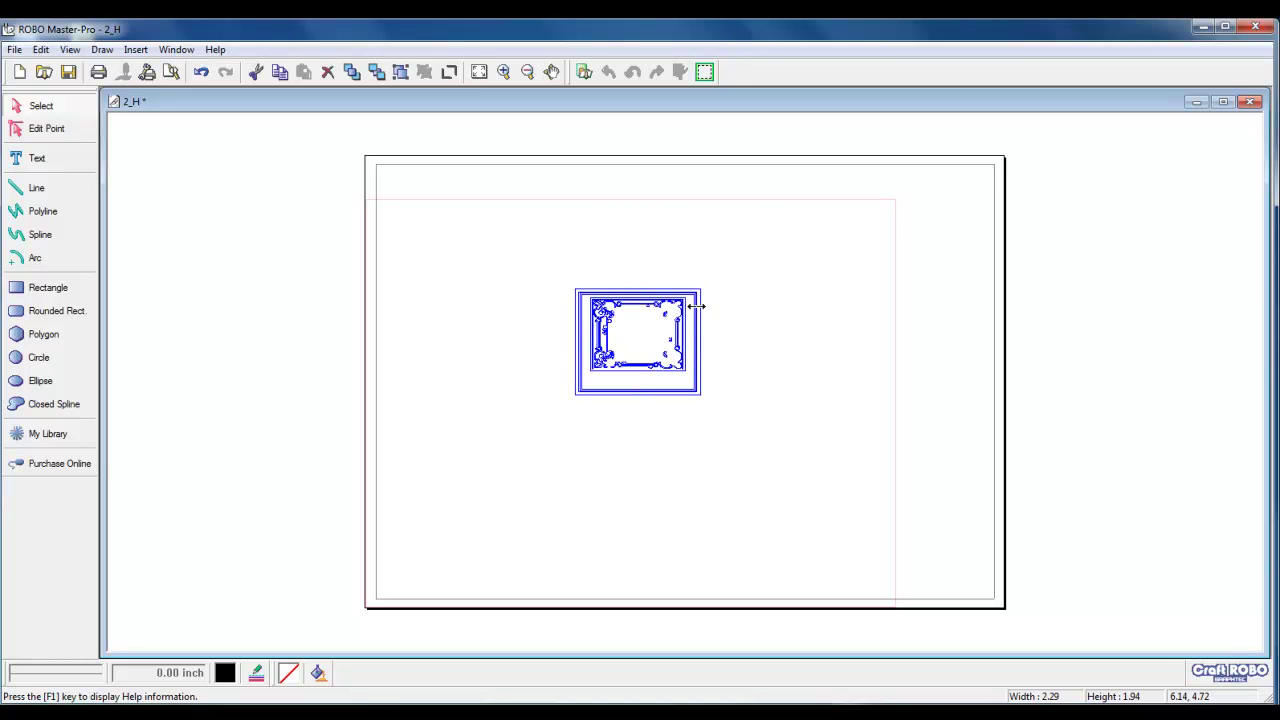
# - Set the selected design's width to 6.5 inches and height to 4.5 inches, and move it fully inside the page's cutting area
pyautogui.rightClick(690, 296)
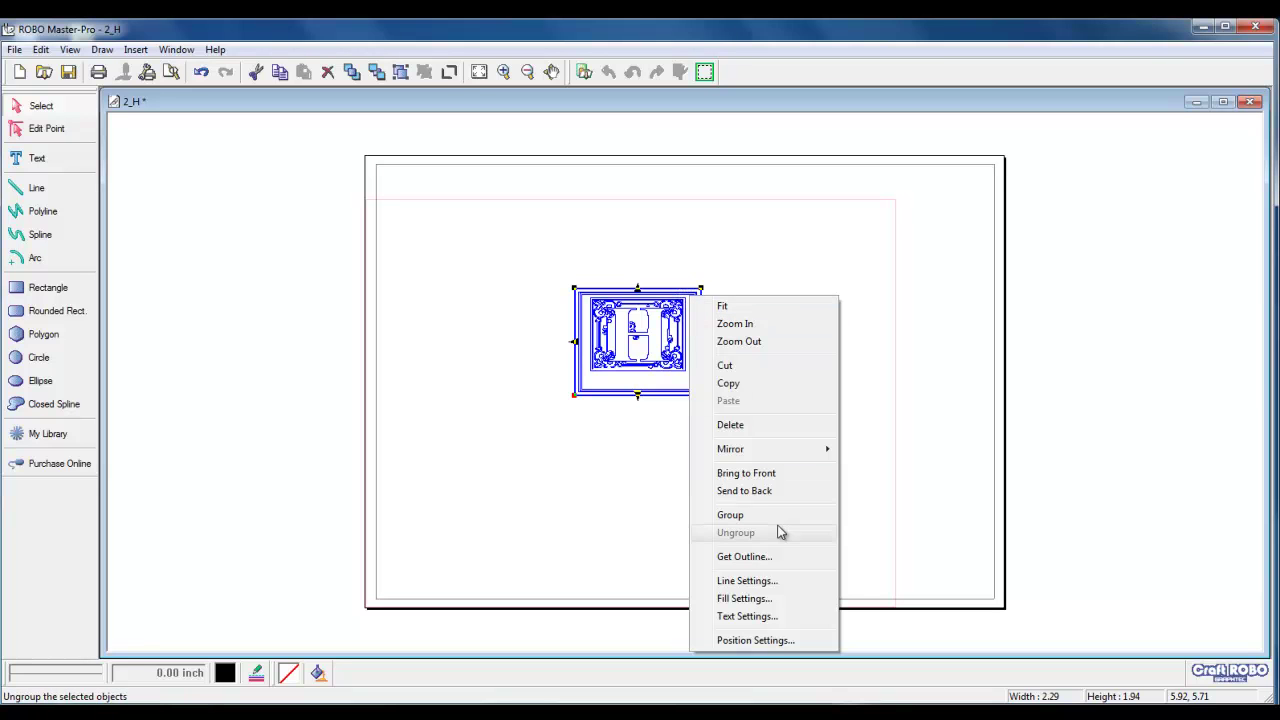
pyautogui.click(808, 640)
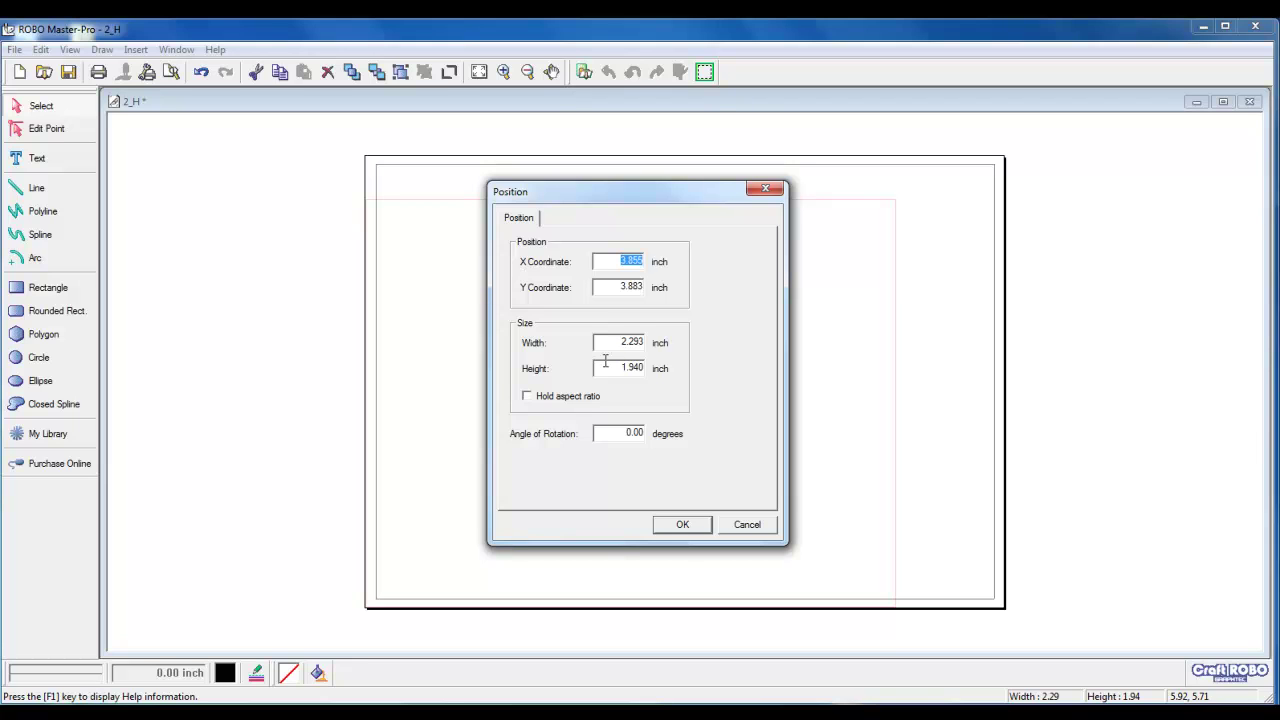
pyautogui.click(528, 398)
pyautogui.click(527, 397)
pyautogui.moveTo(615, 343); pyautogui.dragTo(657, 357)
pyautogui.press('BackSpace')
pyautogui.write('6.5')
pyautogui.moveTo(616, 367); pyautogui.dragTo(654, 367)
pyautogui.write('4.5')
pyautogui.click(679, 527)
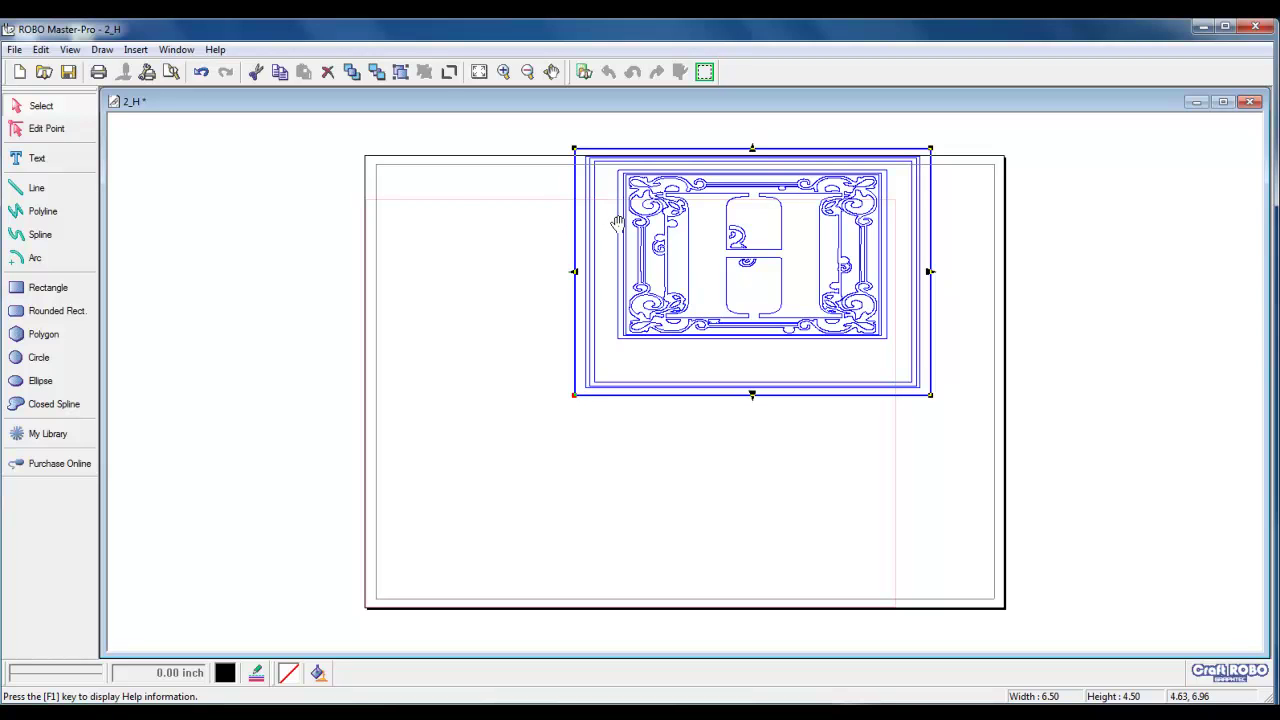
pyautogui.moveTo(617, 222); pyautogui.dragTo(517, 316)
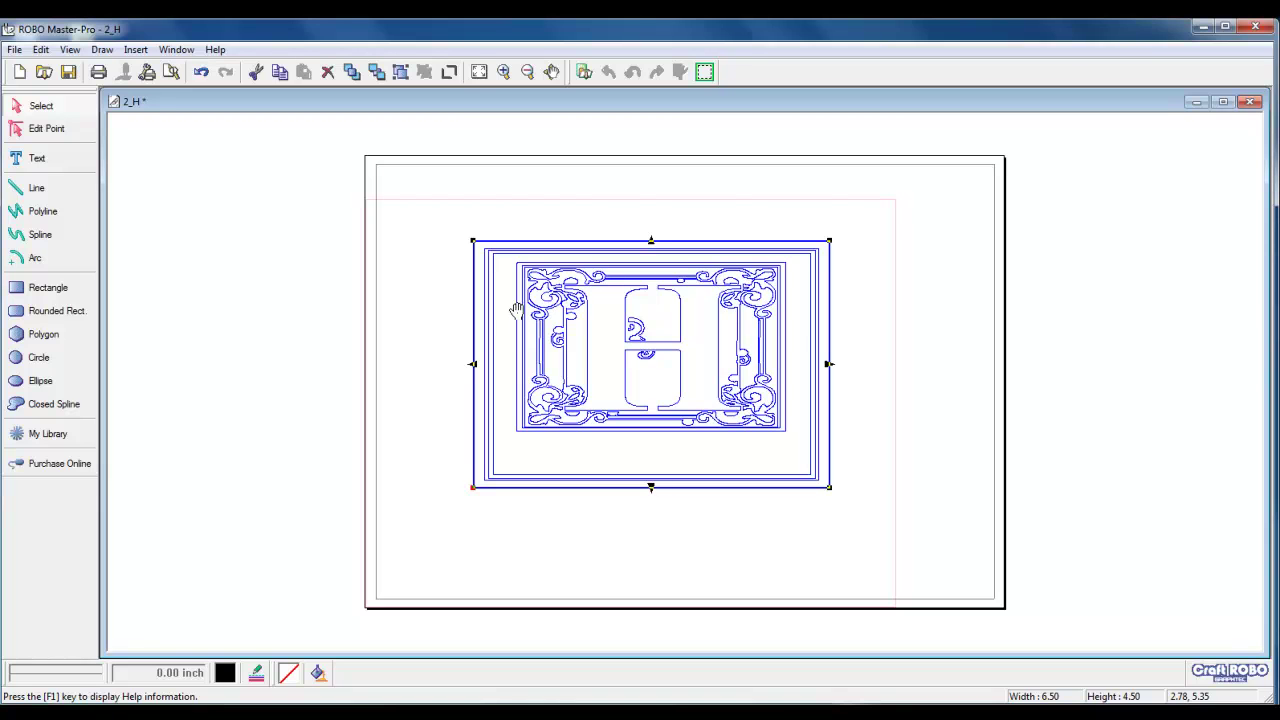
# - Select only the ornate H panel inside the frame and enlarge it to about 5.57 by 3.74 inches to fill the frame
pyautogui.click(509, 231)
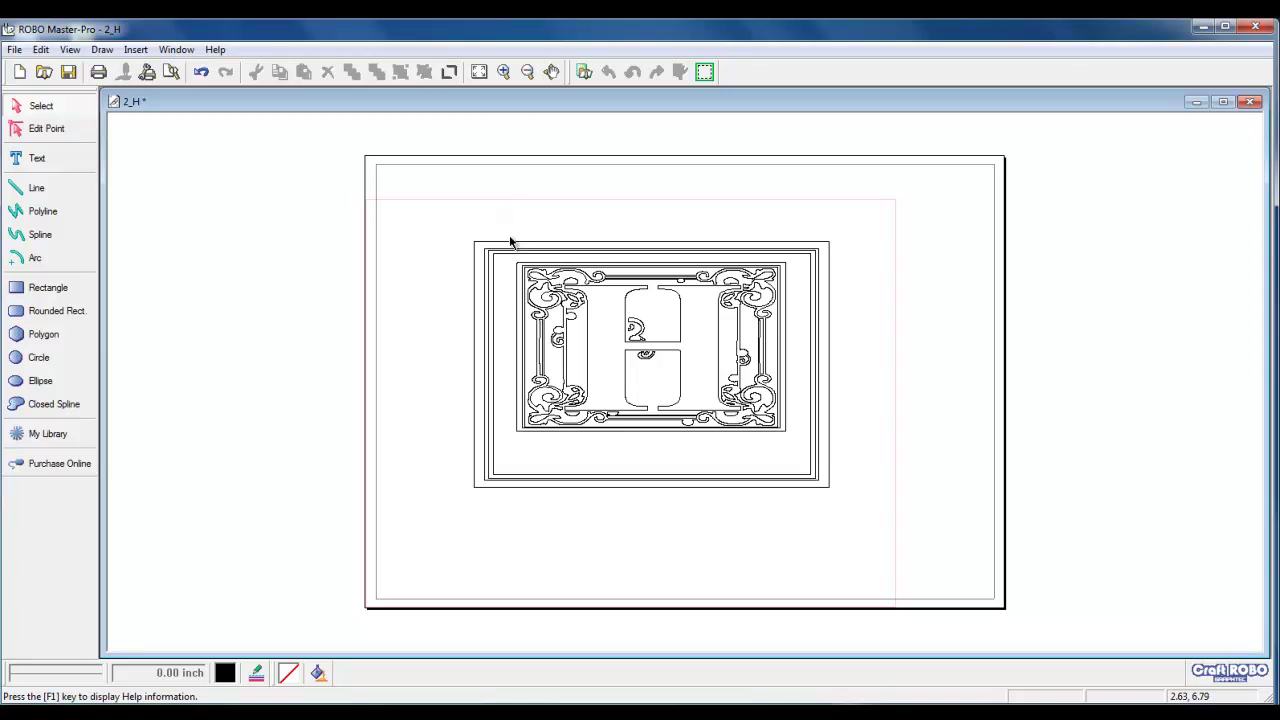
pyautogui.moveTo(507, 258); pyautogui.dragTo(796, 441)
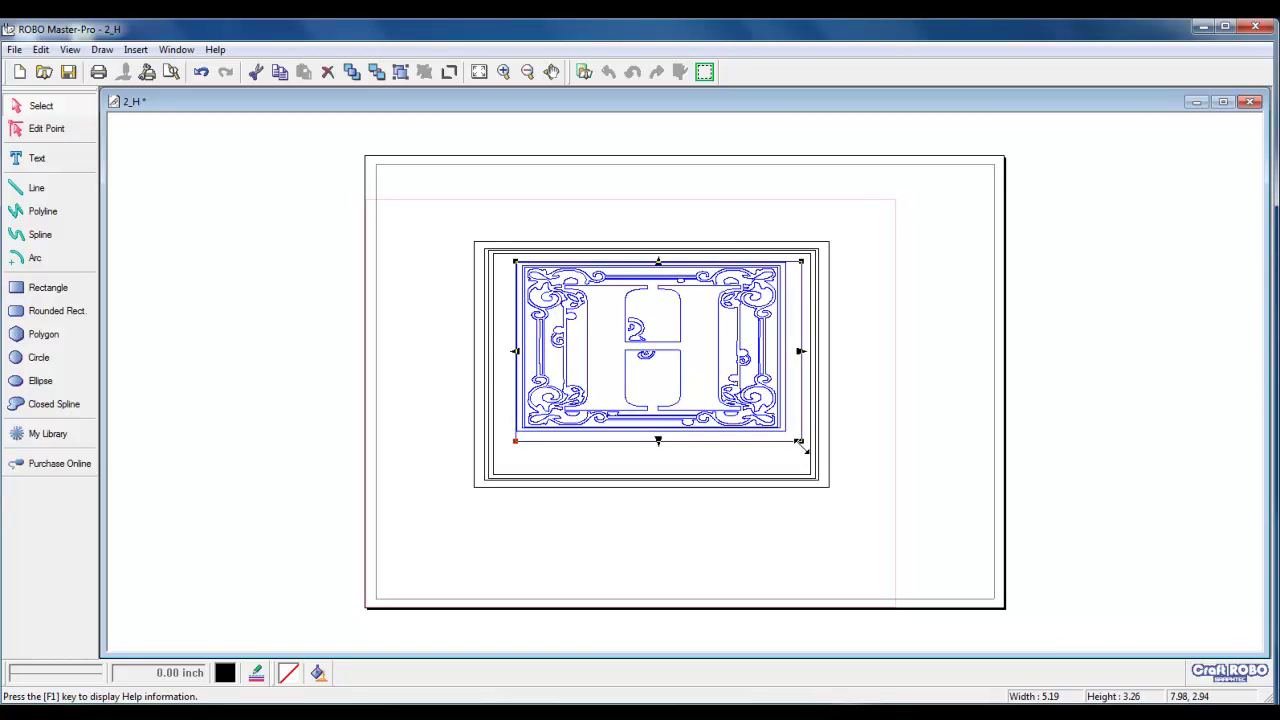
pyautogui.moveTo(800, 442); pyautogui.dragTo(804, 446)
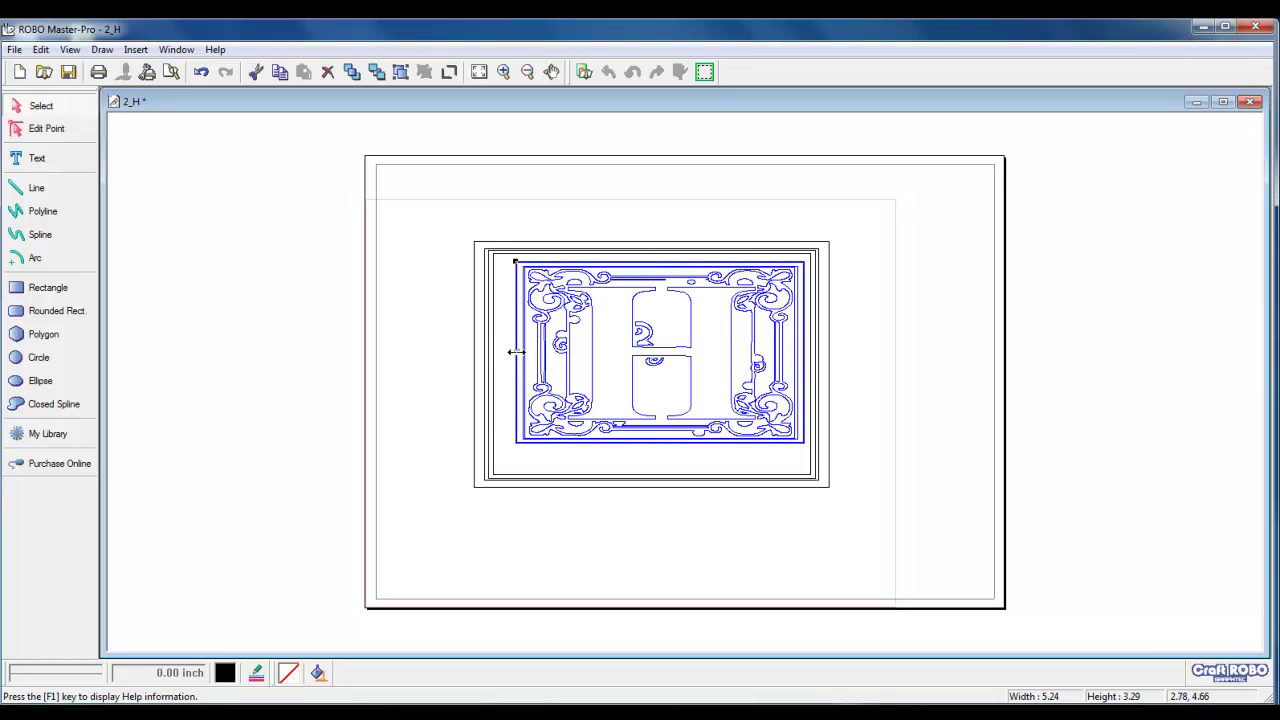
pyautogui.moveTo(516, 352); pyautogui.dragTo(502, 352)
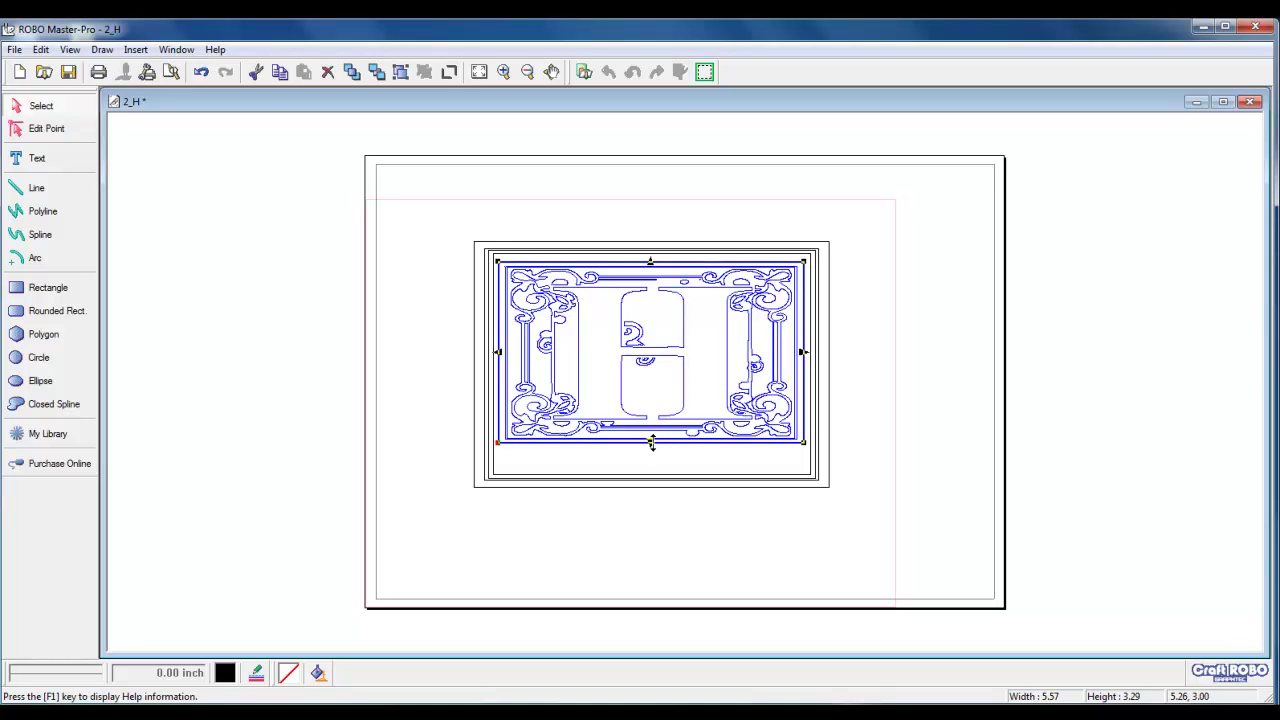
pyautogui.moveTo(651, 441); pyautogui.dragTo(658, 466)
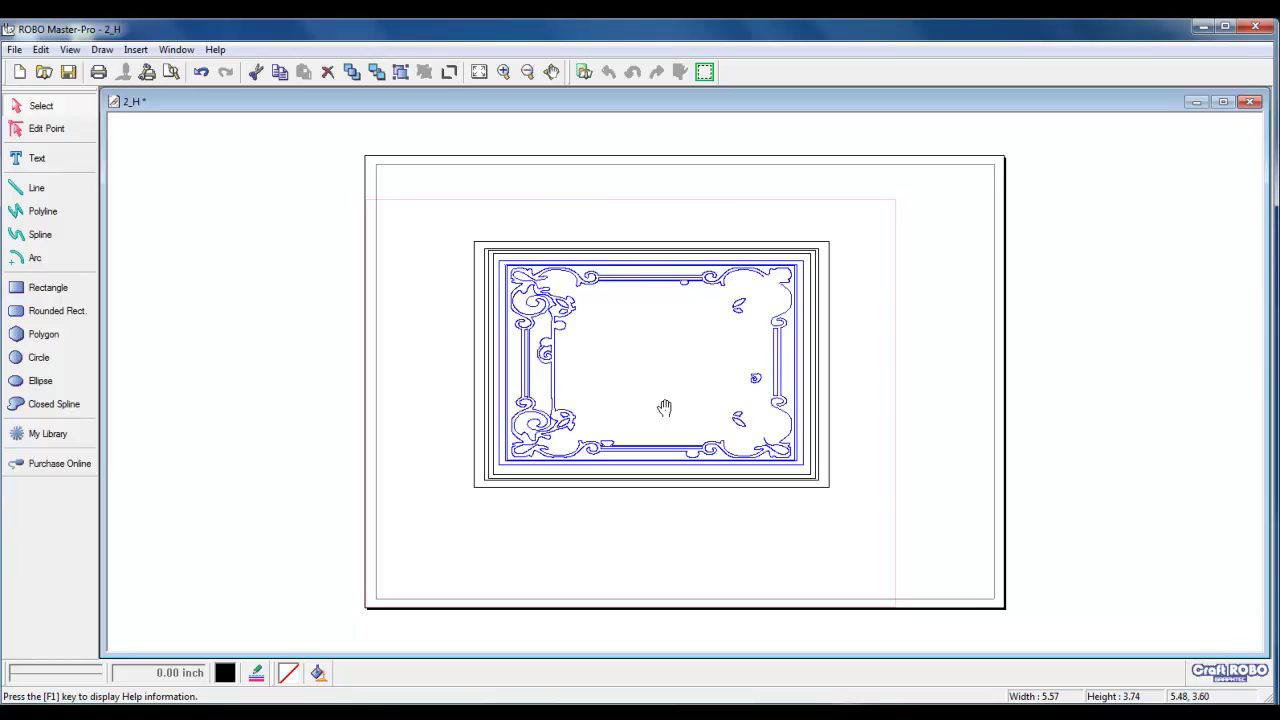
pyautogui.click(884, 366)
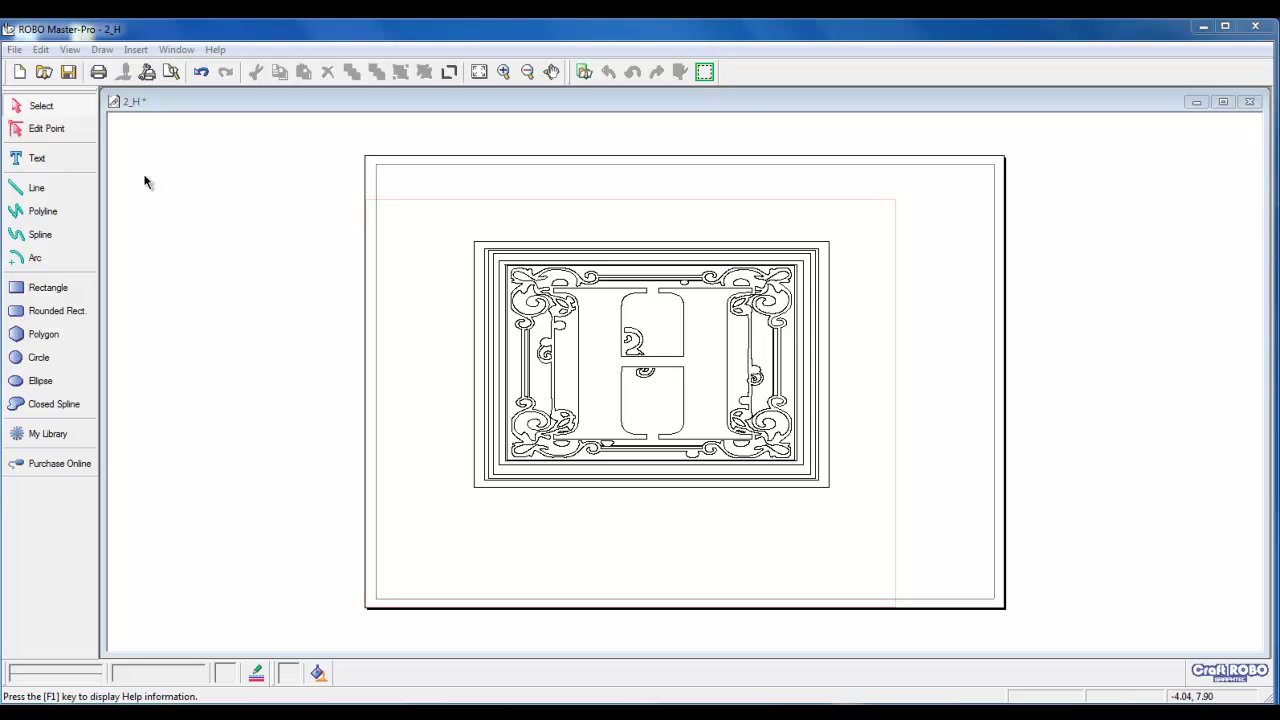
# - Add the family surname as outlined Book Antiqua text and place it across the middle of the H
pyautogui.click(86, 164)
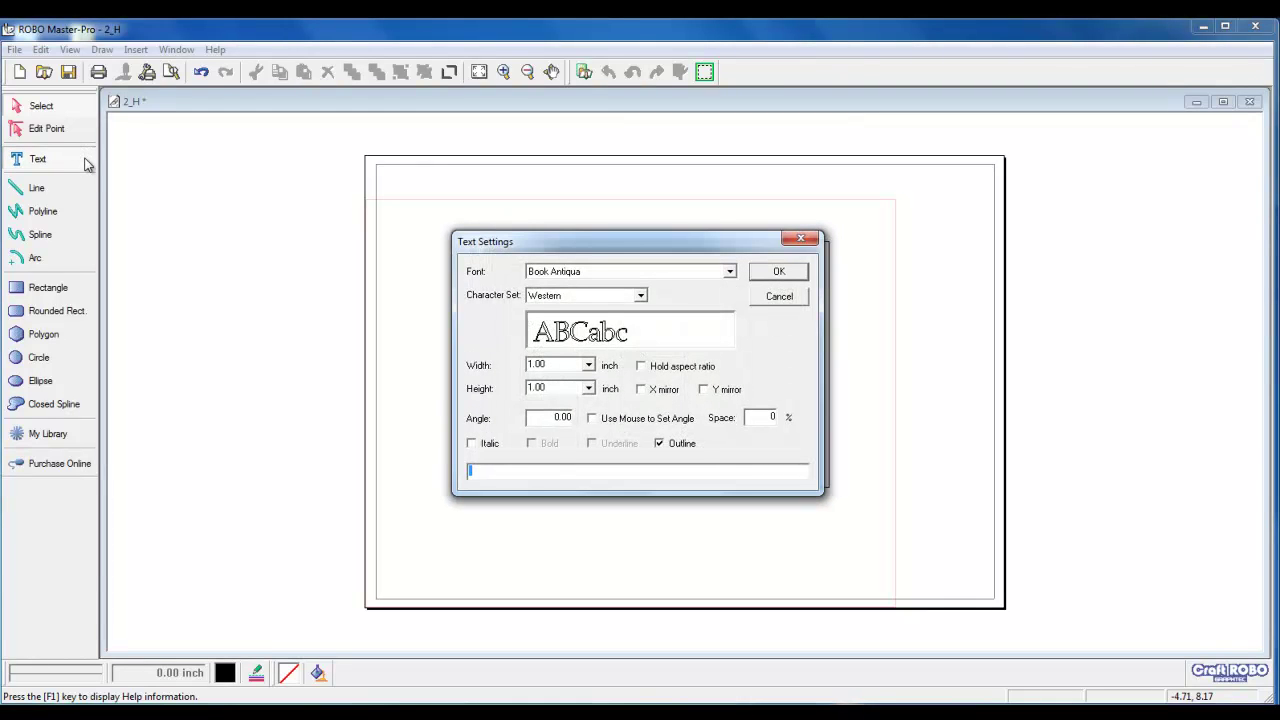
pyautogui.click(546, 273)
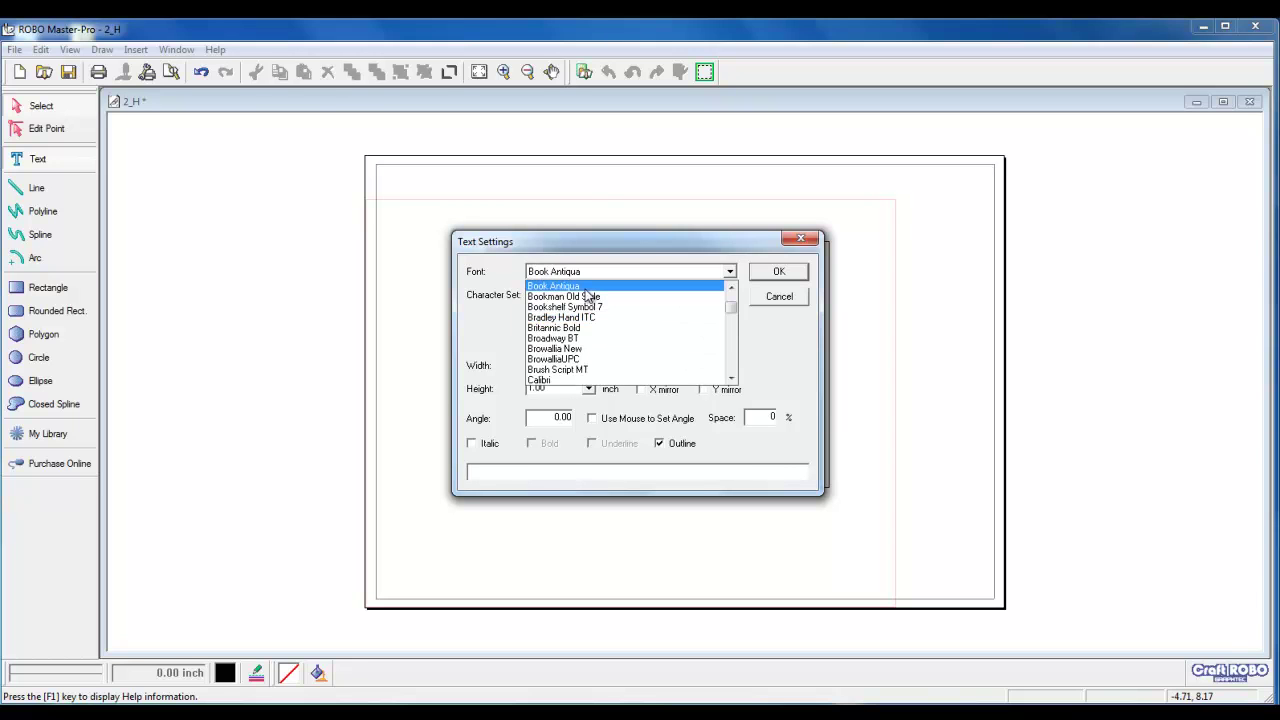
pyautogui.click(587, 287)
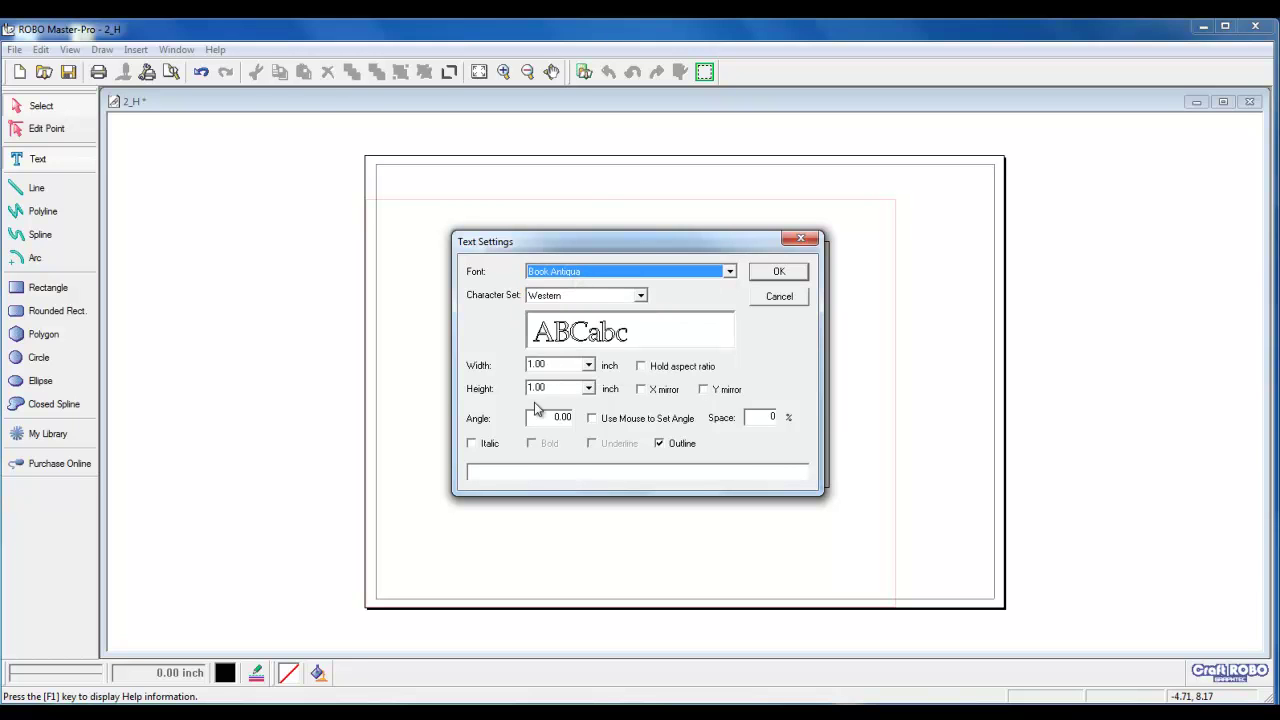
pyautogui.click(508, 470)
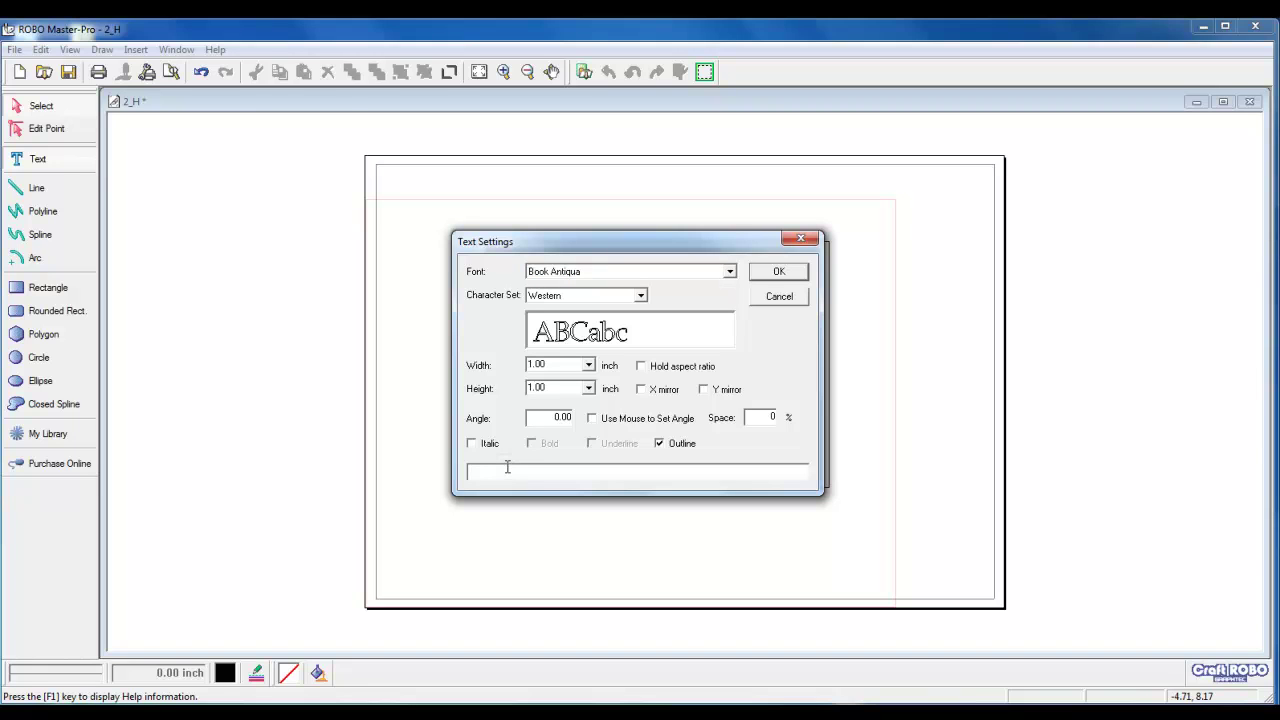
pyautogui.write('Hunsaker')
pyautogui.click(777, 273)
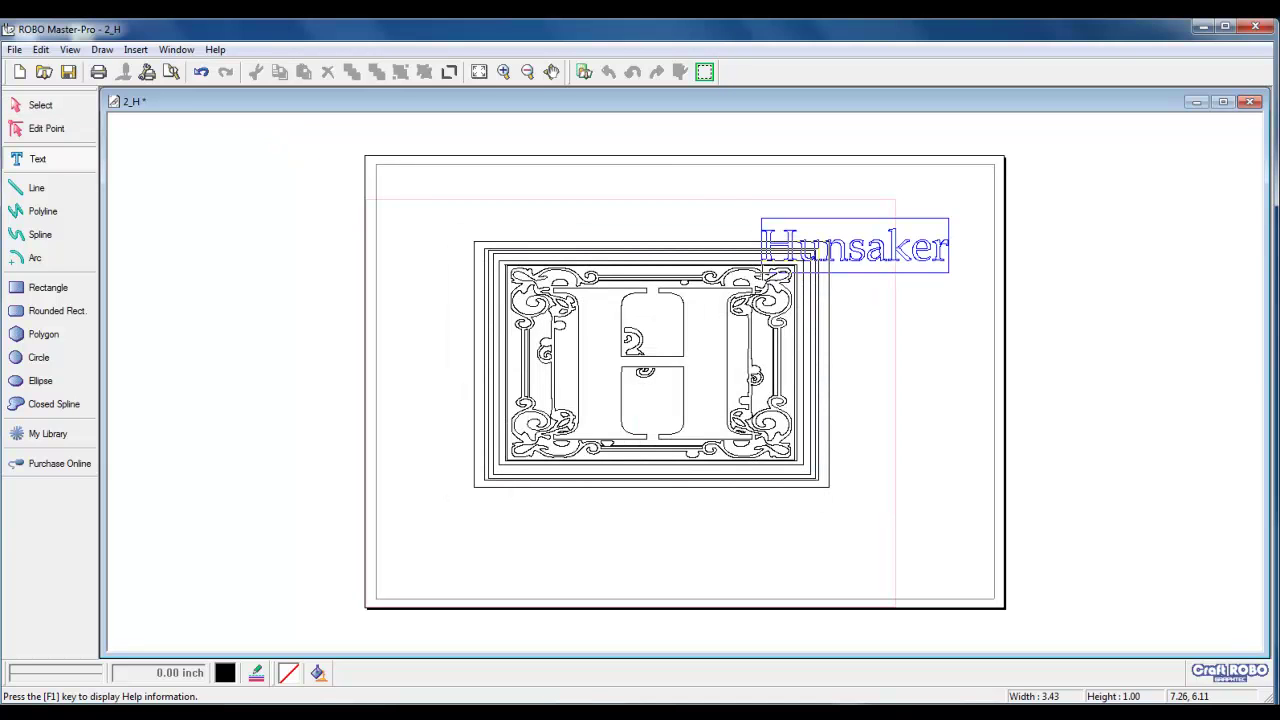
pyautogui.moveTo(762, 272); pyautogui.dragTo(713, 243)
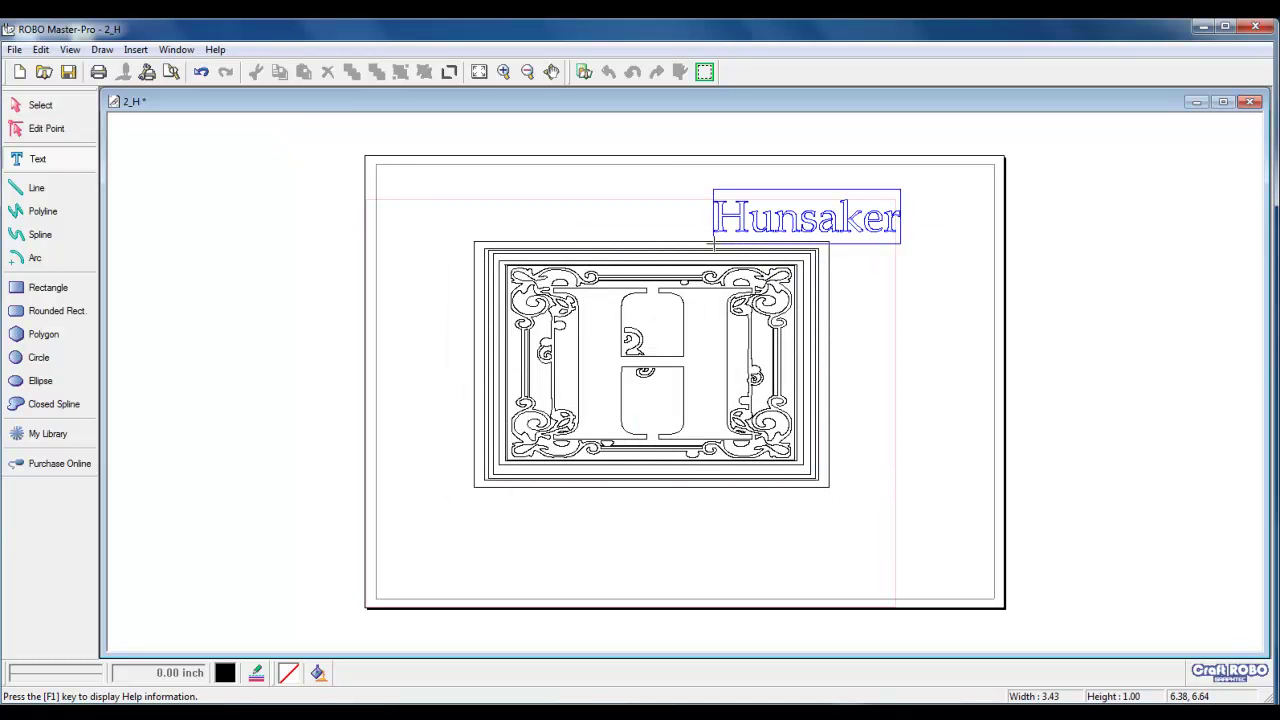
pyautogui.moveTo(713, 243); pyautogui.dragTo(573, 376)
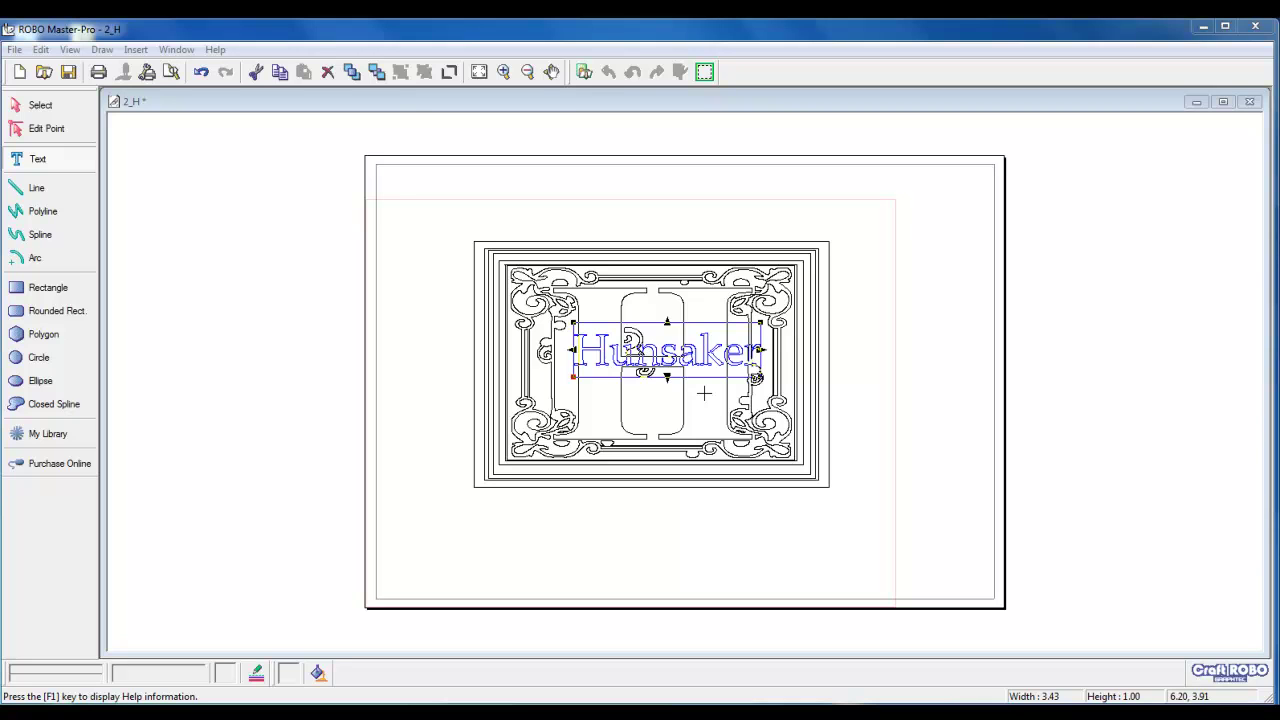
# - Rotate the surname text a quarter turn clockwise so it reads downward, and move it up over the H's left stem
pyautogui.rightClick(717, 362)
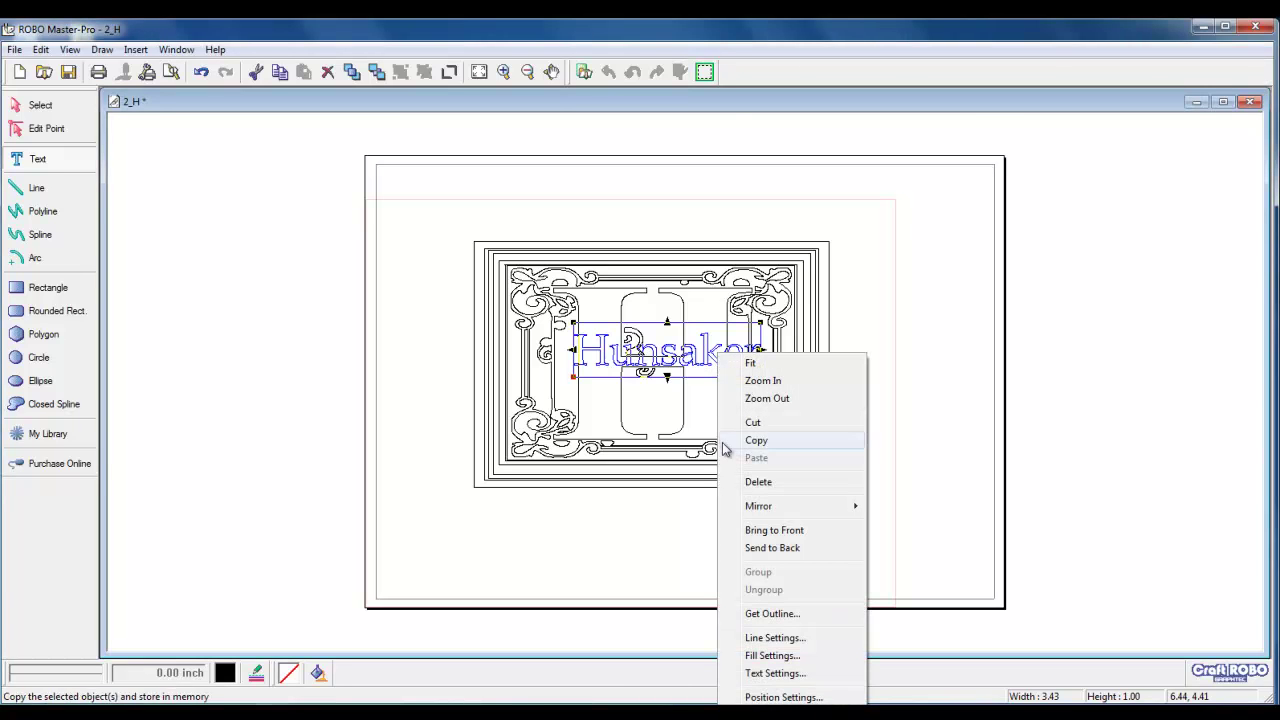
pyautogui.click(755, 697)
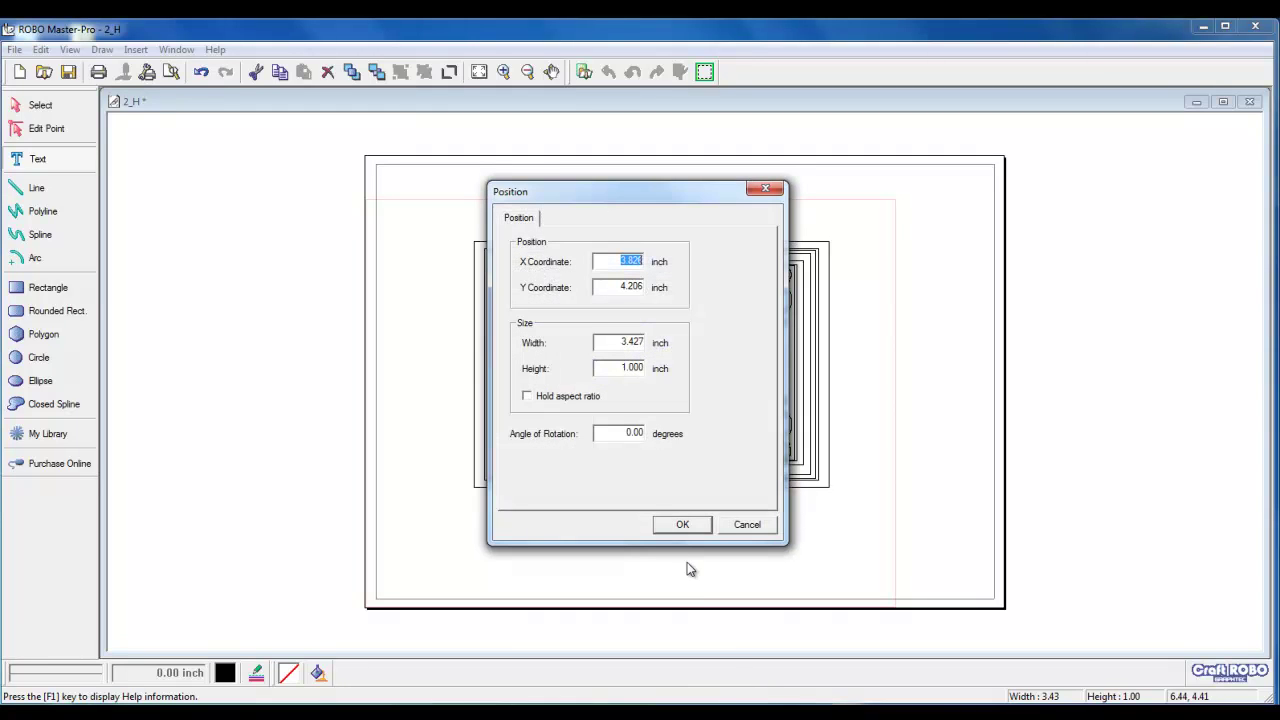
pyautogui.doubleClick(621, 433)
pyautogui.write('4')
pyautogui.write('70')
pyautogui.click(680, 525)
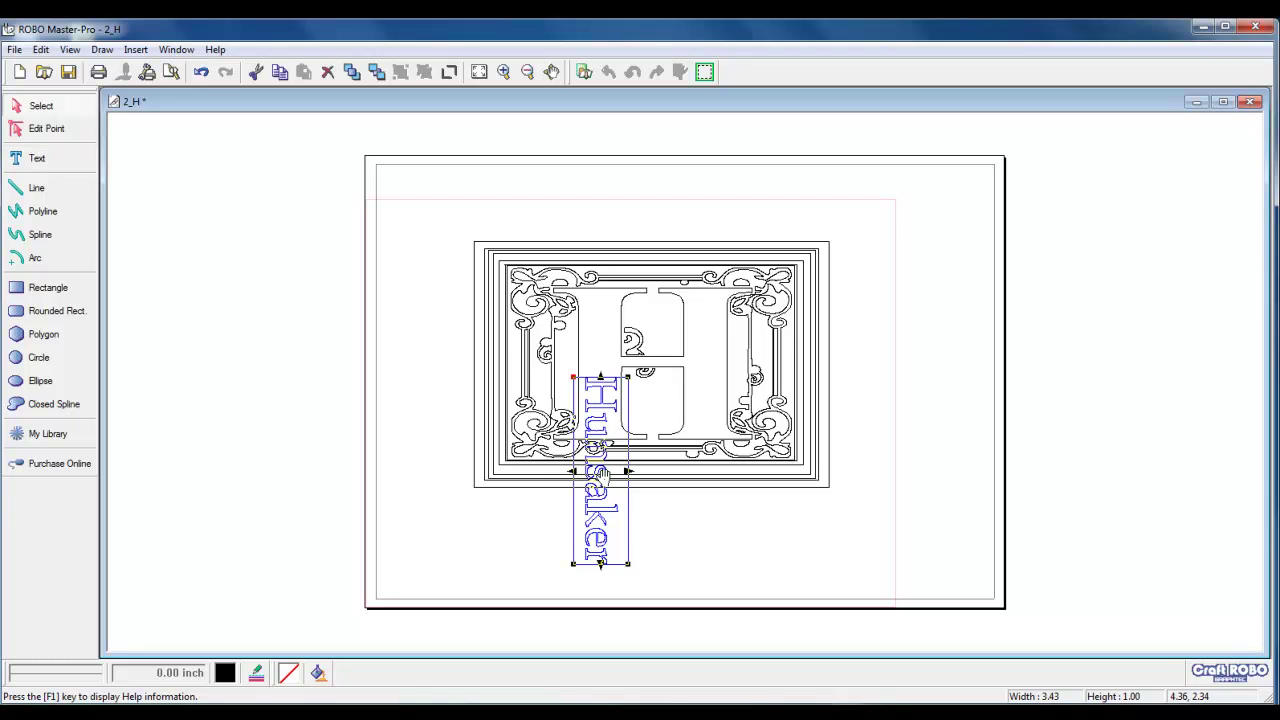
pyautogui.moveTo(603, 478); pyautogui.dragTo(601, 387)
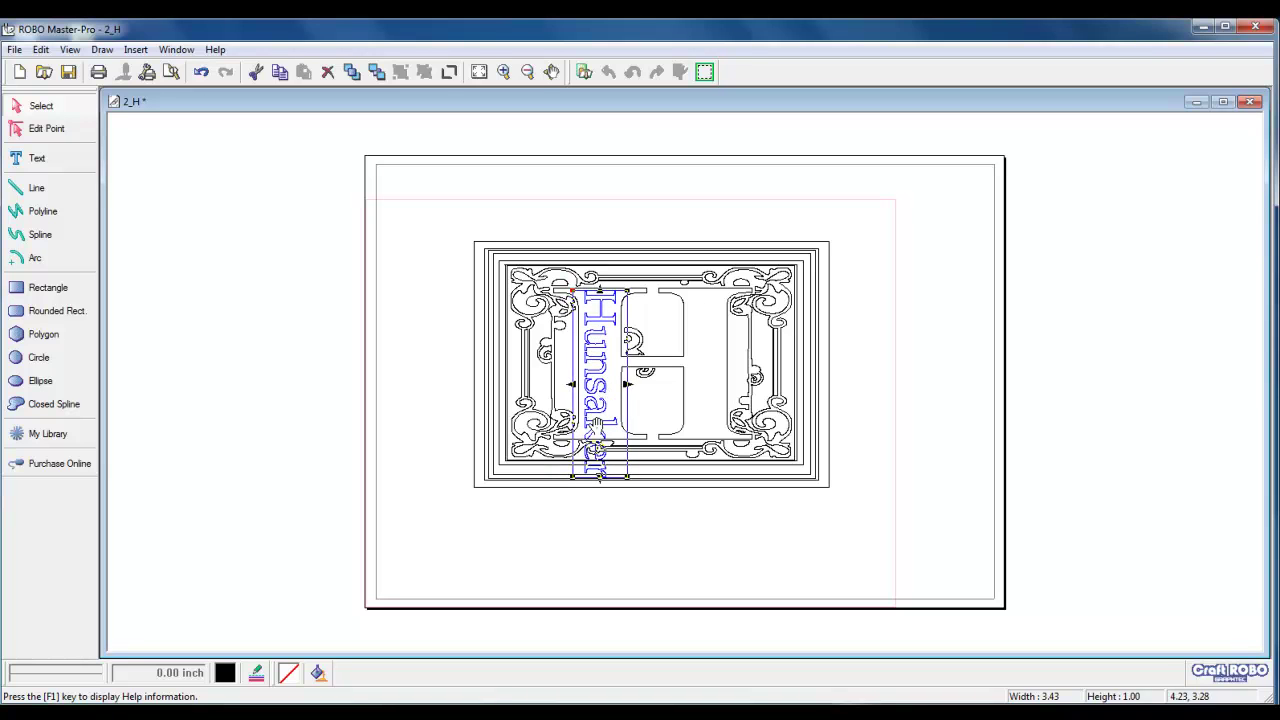
# - Shorten the surname text to about 2.51 inches long so it fits within the H's stem, and deselect it
pyautogui.moveTo(598, 477); pyautogui.dragTo(603, 430)
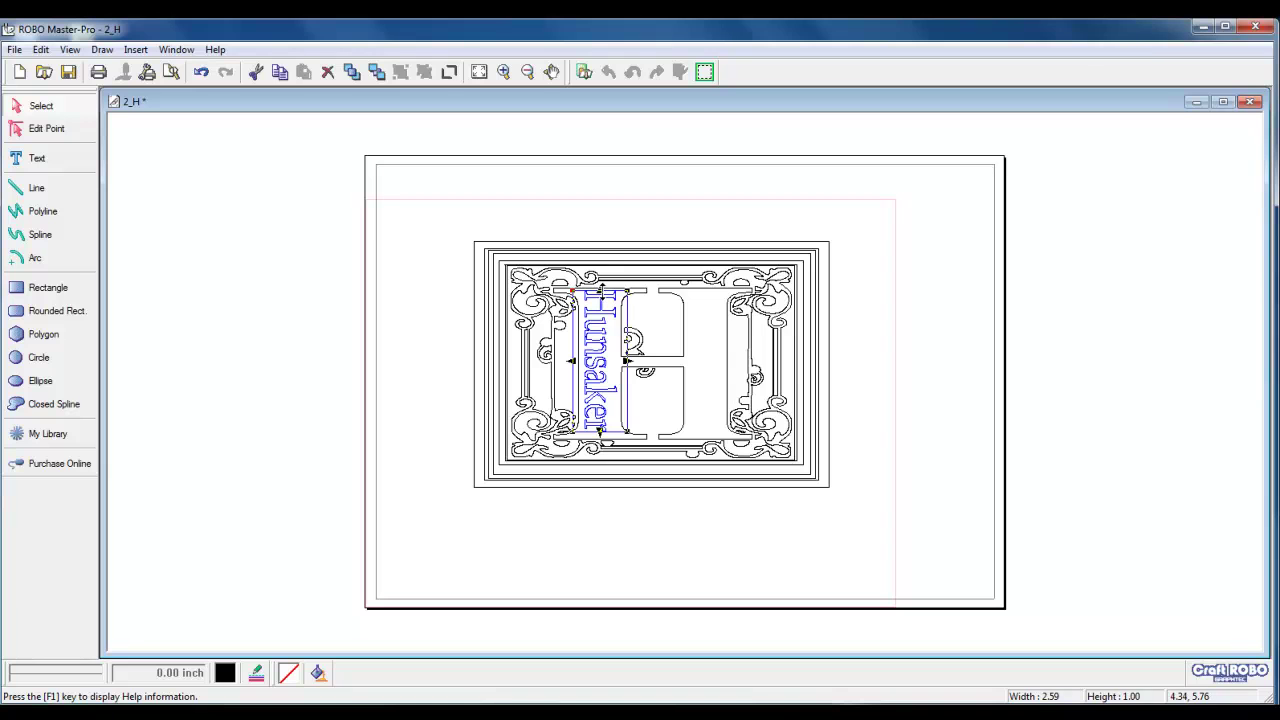
pyautogui.moveTo(602, 290); pyautogui.dragTo(601, 298)
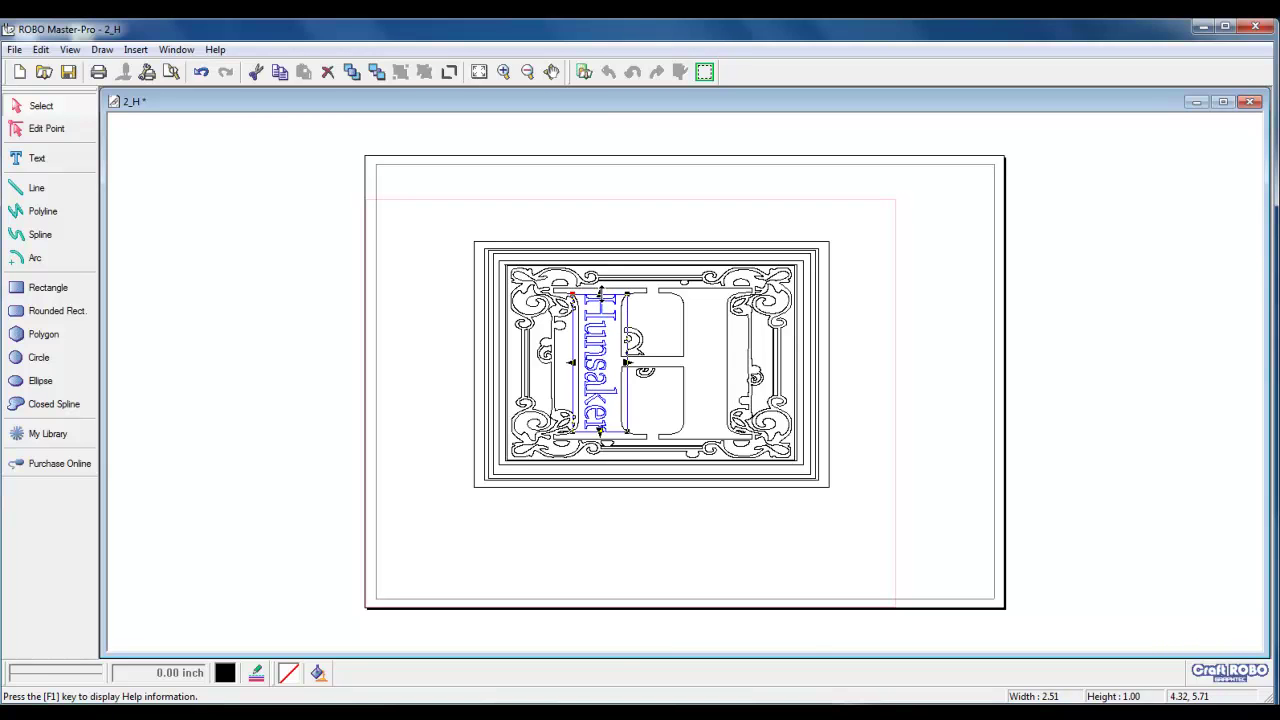
pyautogui.click(77, 109)
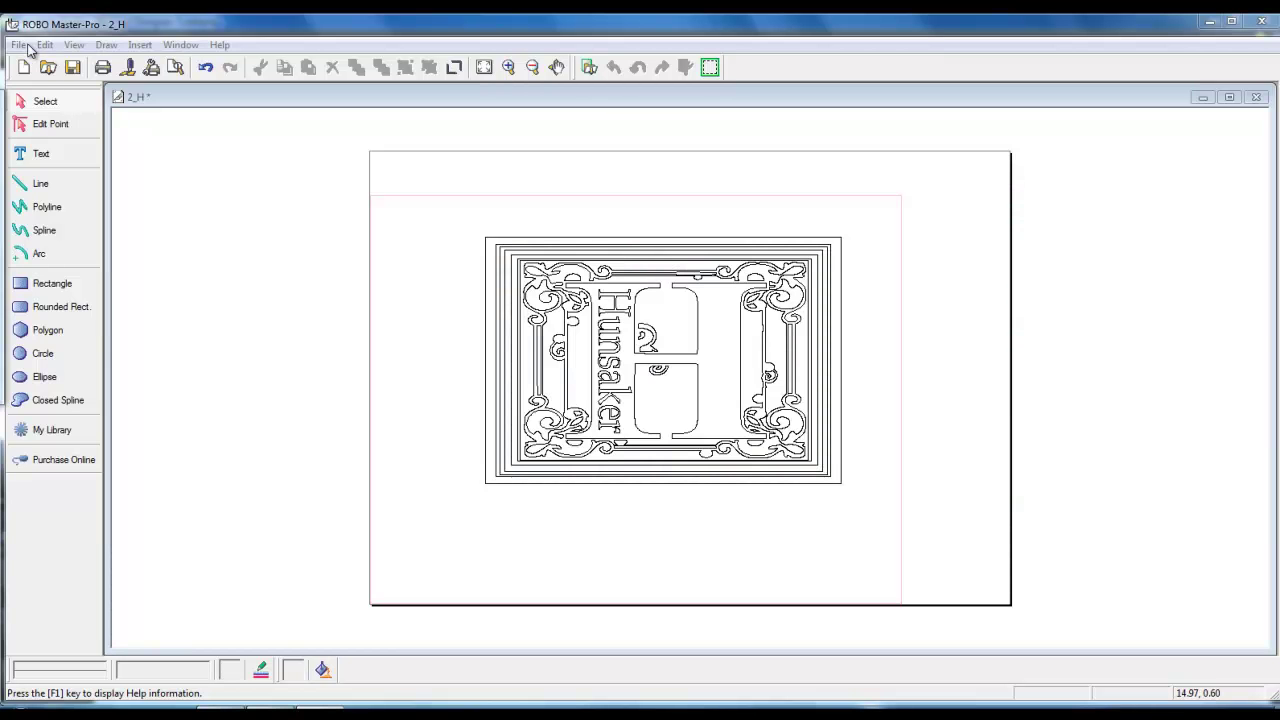
# - Output one copy of all pages to the Graphtec CE5000 plotter and start the cut with the Clear film media type
pyautogui.click(21, 46)
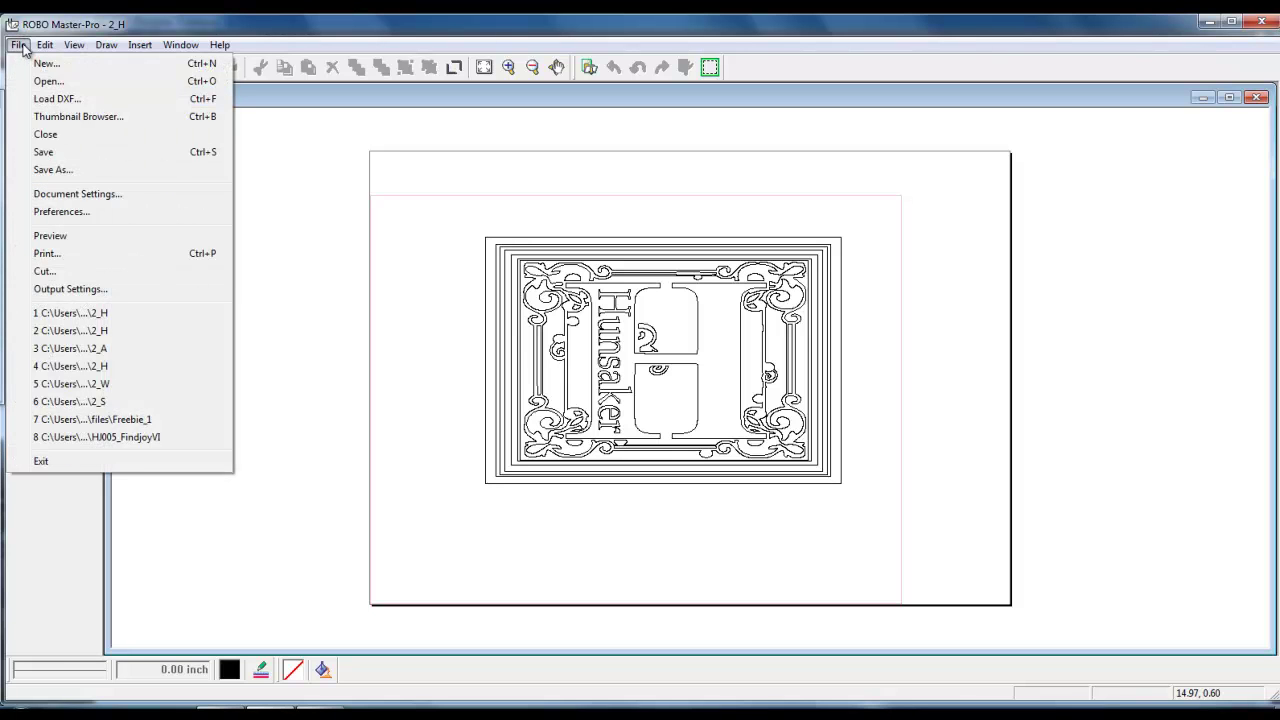
pyautogui.click(43, 271)
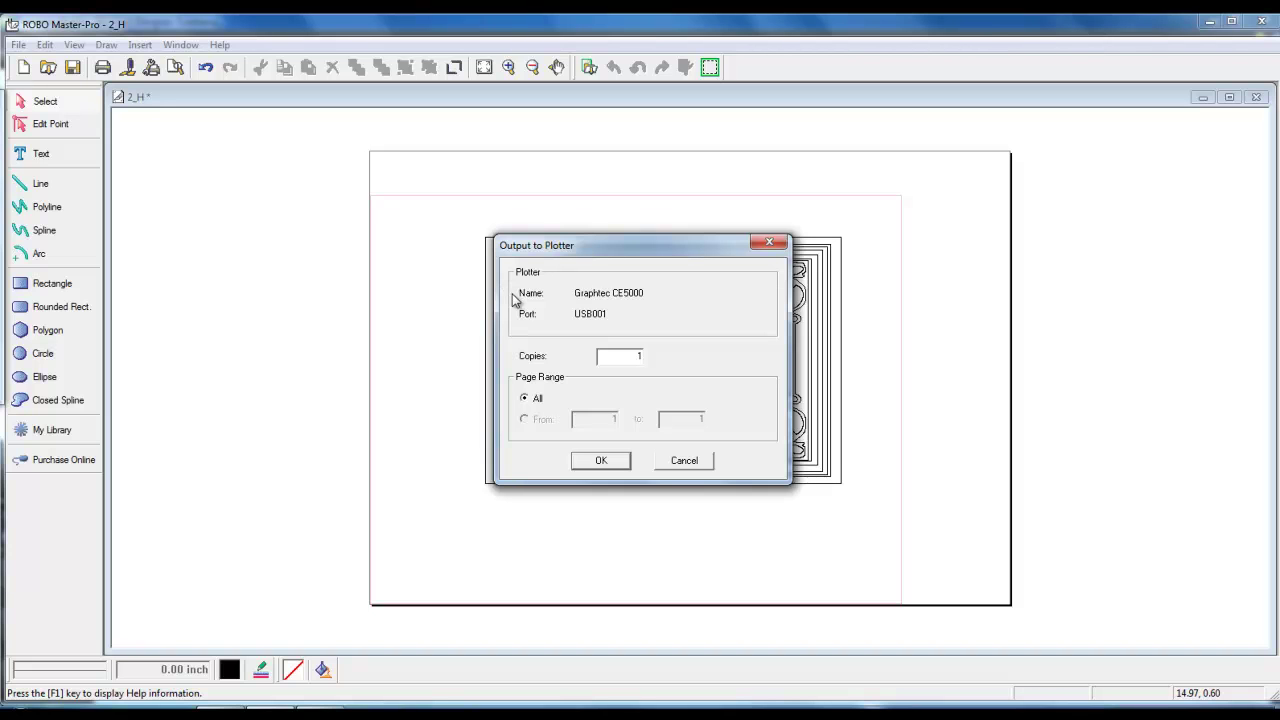
pyautogui.click(600, 461)
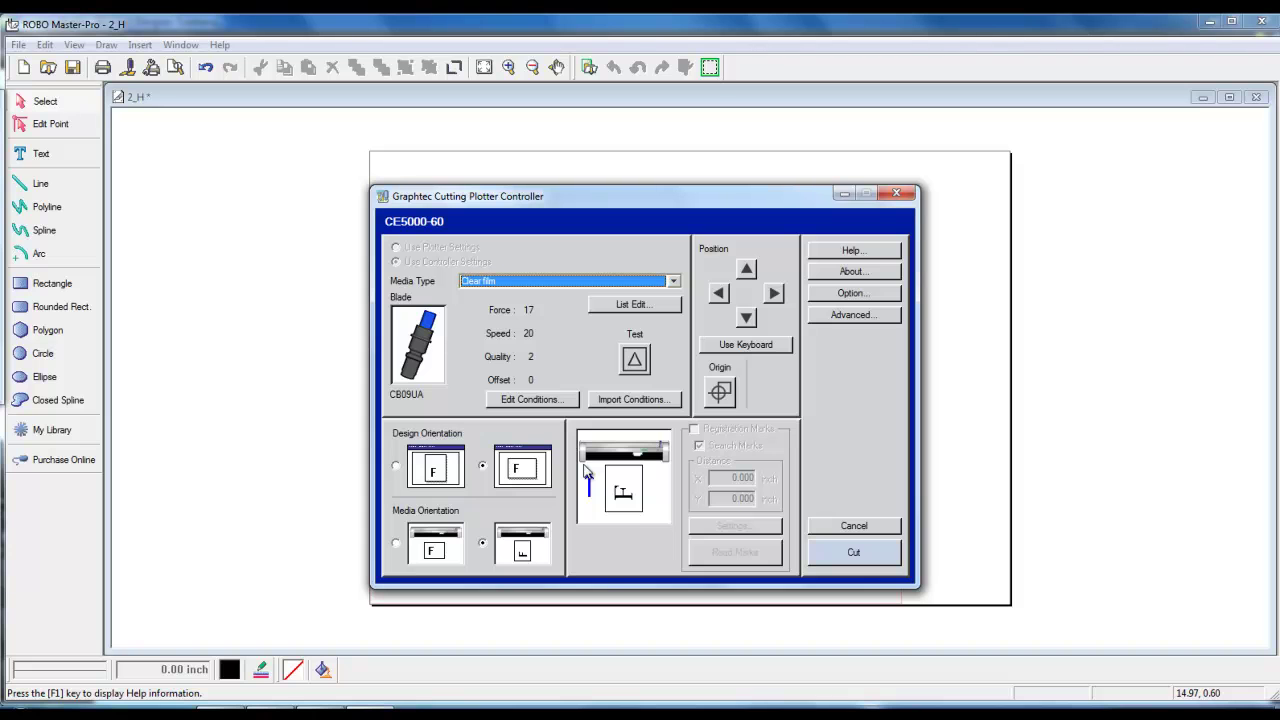
pyautogui.click(853, 553)
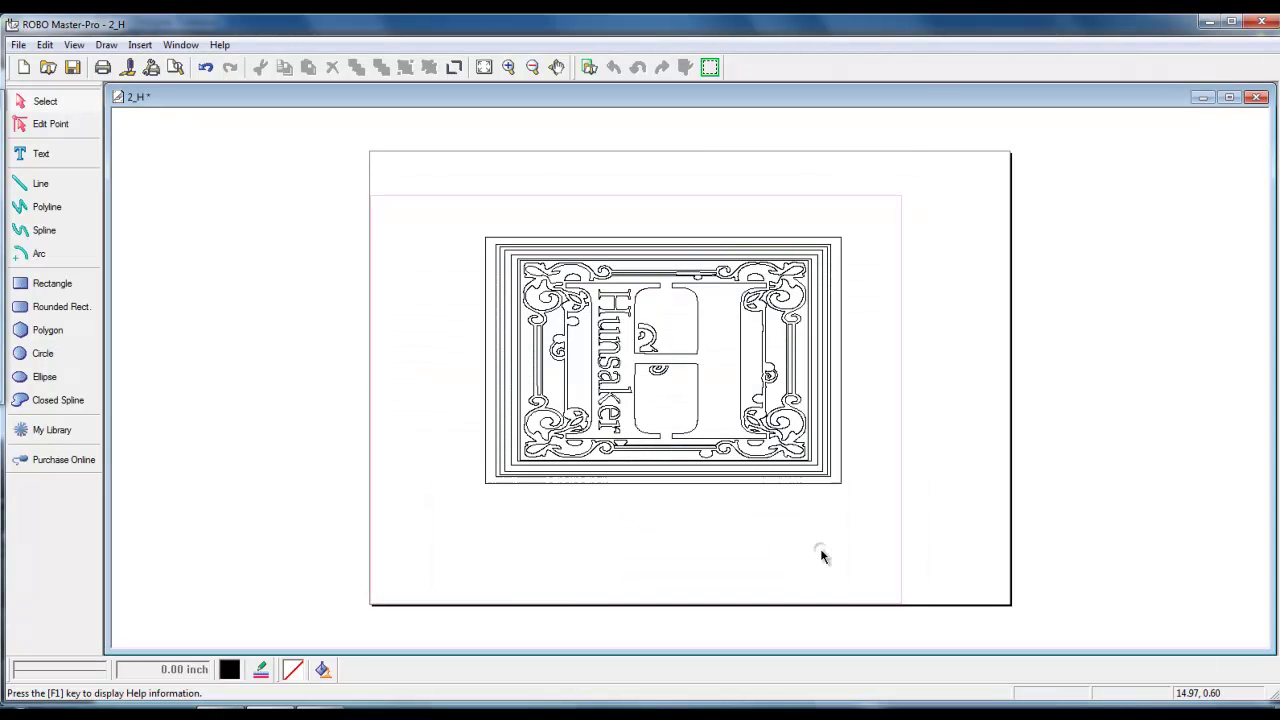